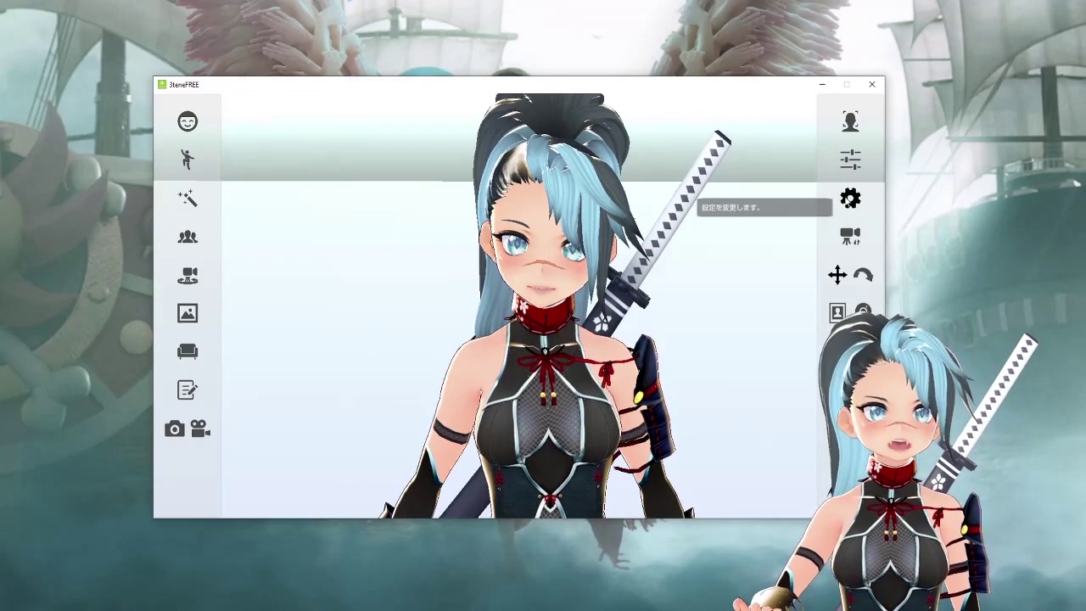
Set the interface language to English in the system settings and save the changed settings.
click(848, 200)
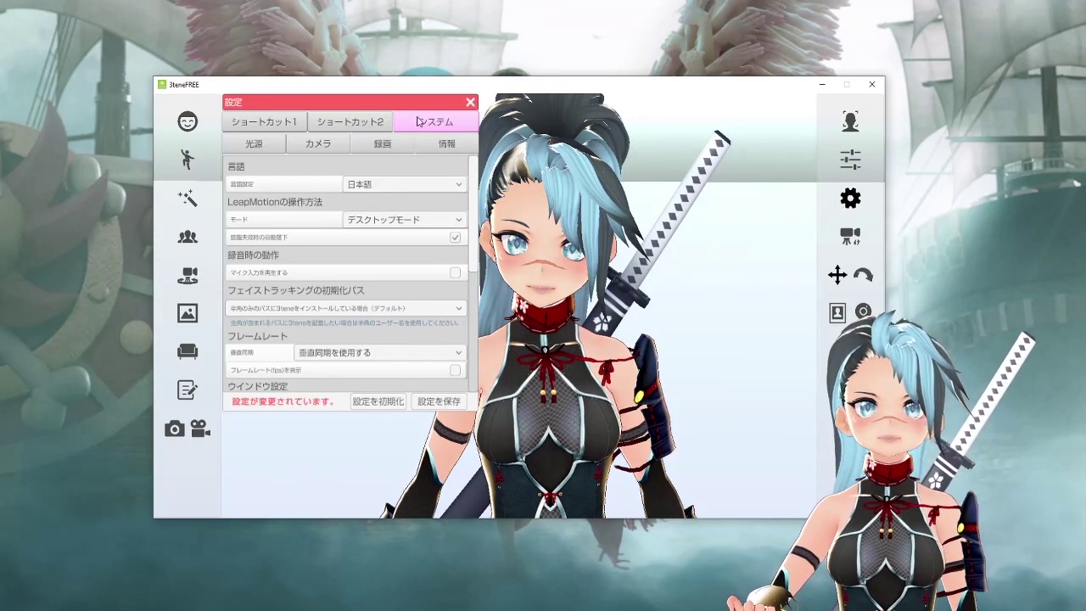
click(347, 185)
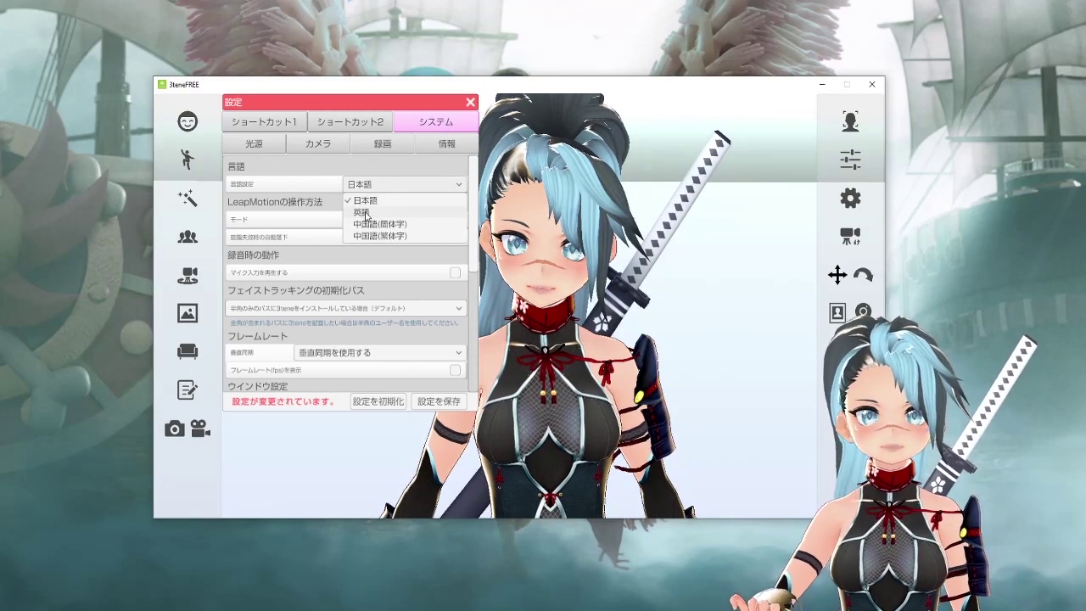
click(366, 213)
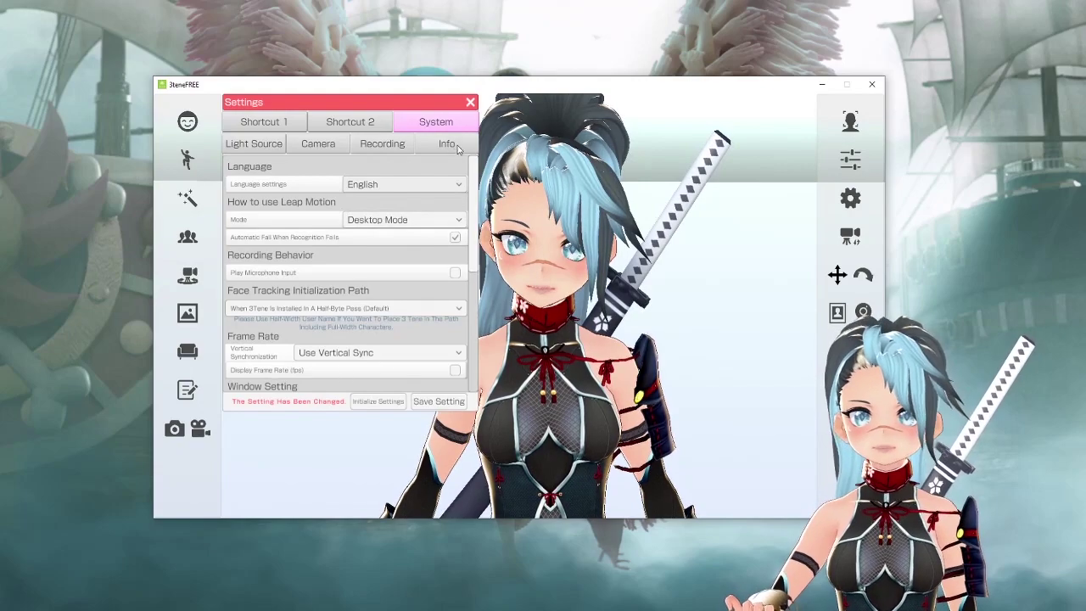
click(471, 102)
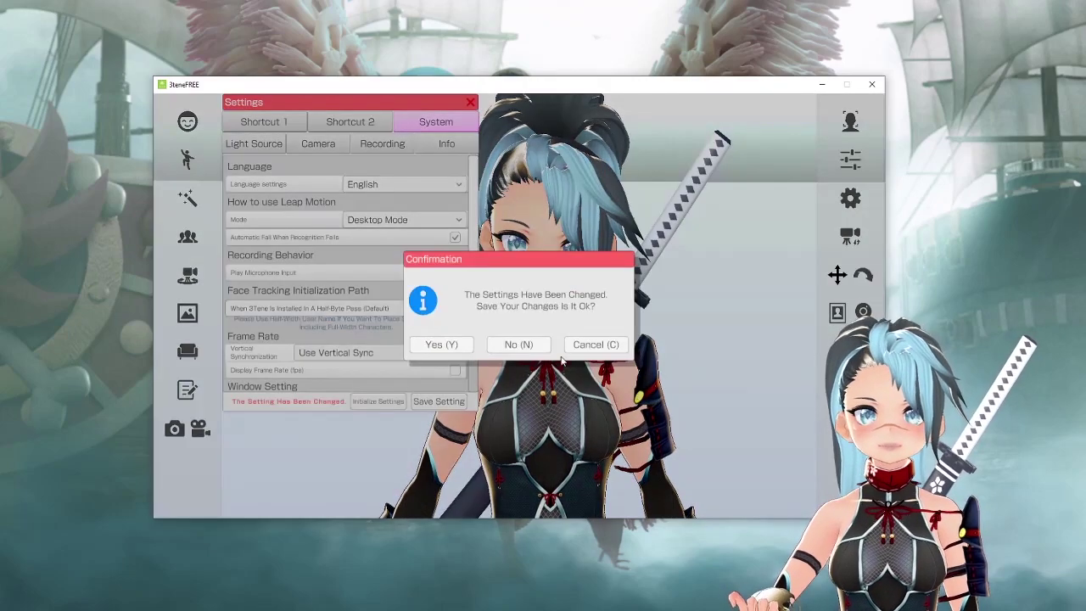
click(450, 347)
Zoom the scene camera out, tilt it slightly, and shift it in parallel movement to show the avatar down to the thighs.
scroll(442, 227, down, 5)
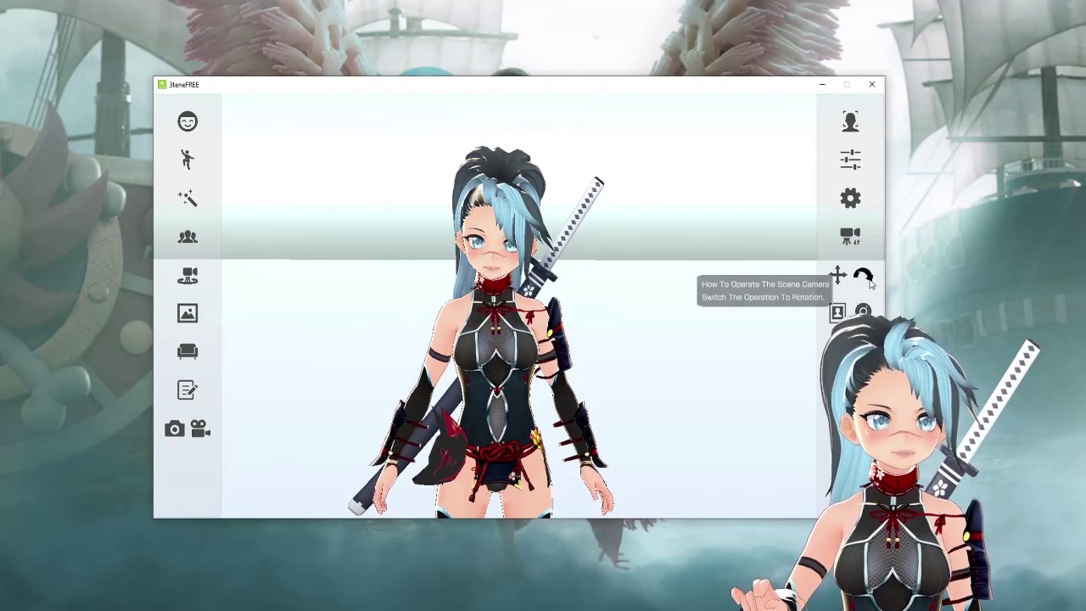
click(863, 276)
mouse_move(608, 311)
mouse_down()
mouse_move(381, 308)
mouse_move(611, 317)
mouse_up()
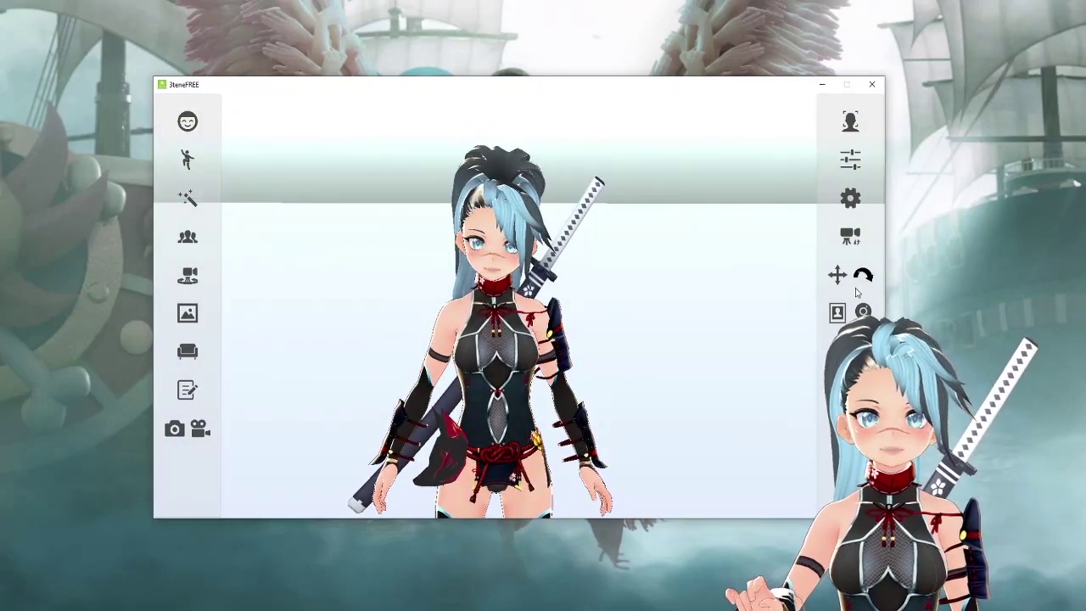
click(837, 275)
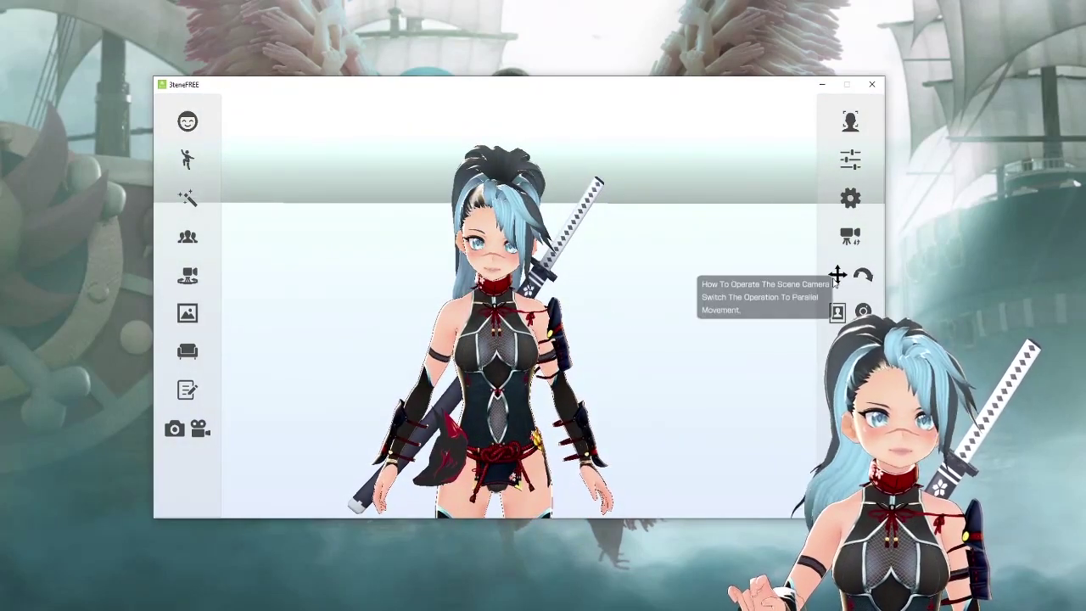
drag(642, 306, 571, 302)
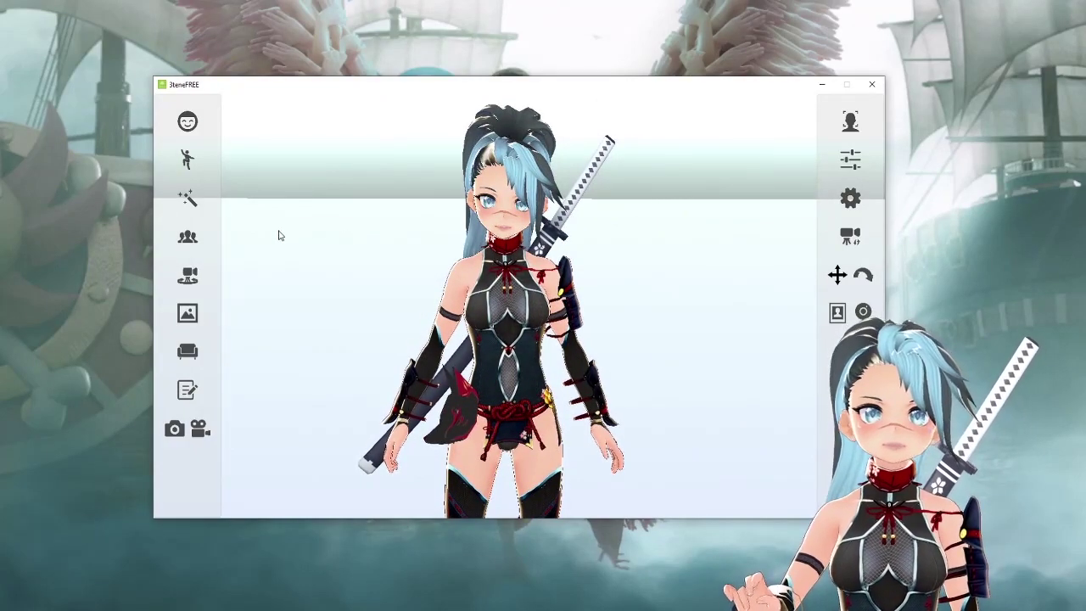
Look at the avatar selection and the file browser for adding a VRM avatar, and leave both without loading a model.
click(188, 237)
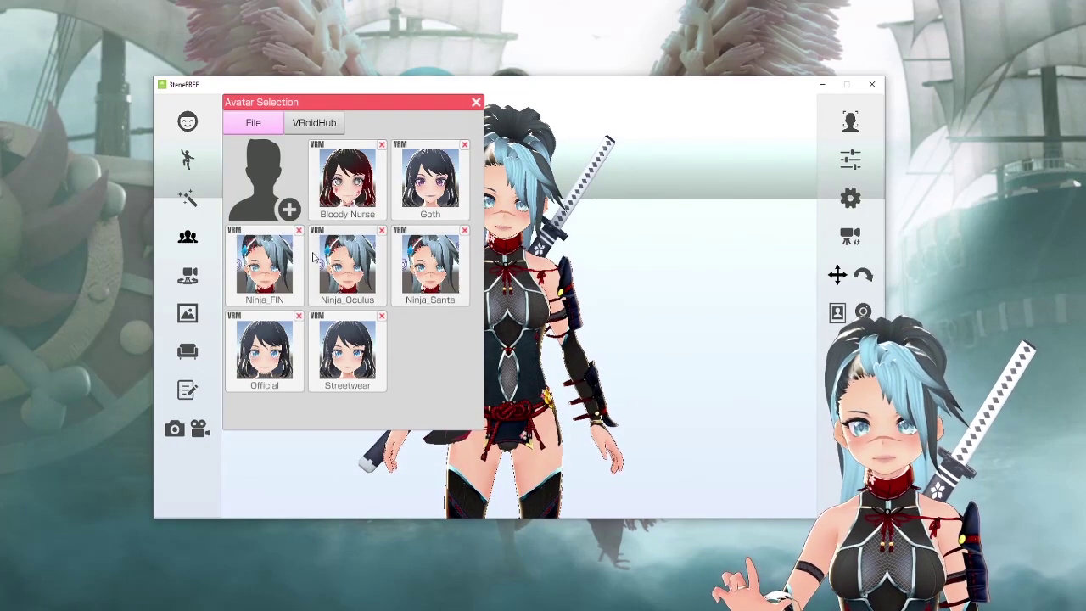
click(263, 178)
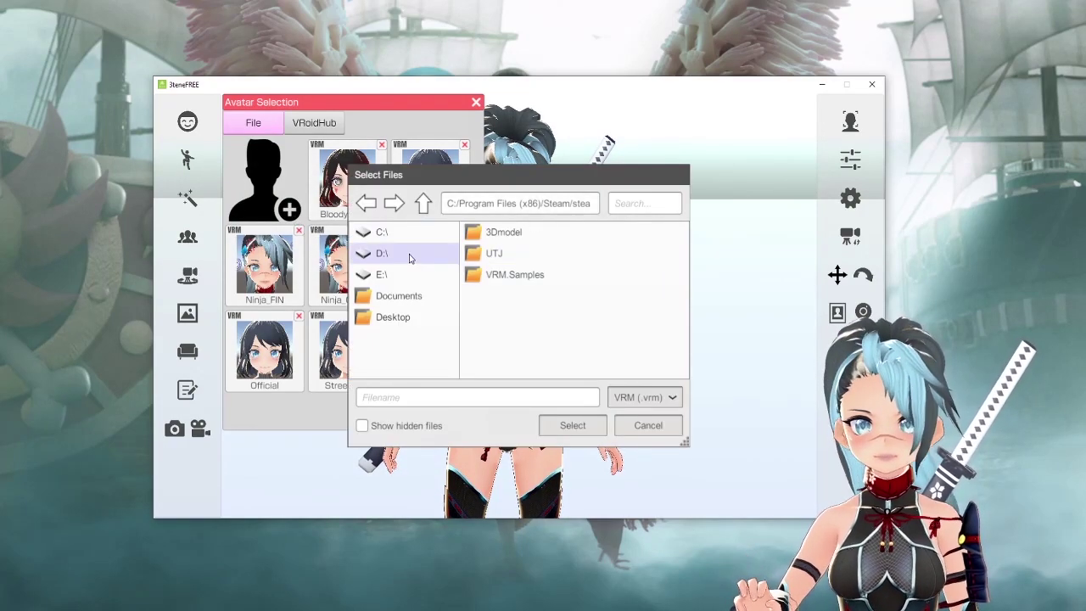
click(548, 276)
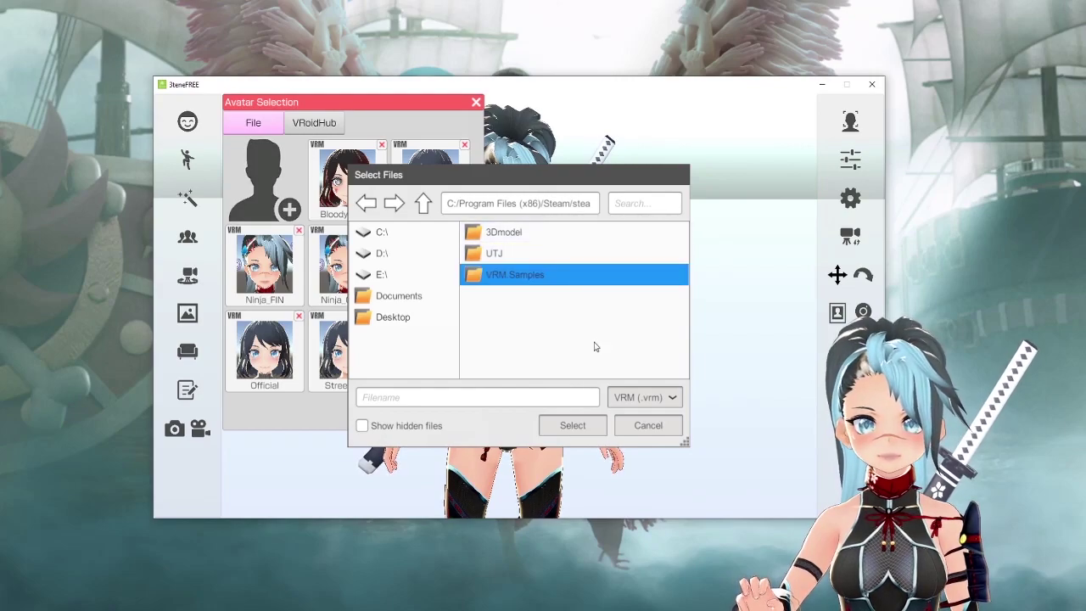
click(645, 425)
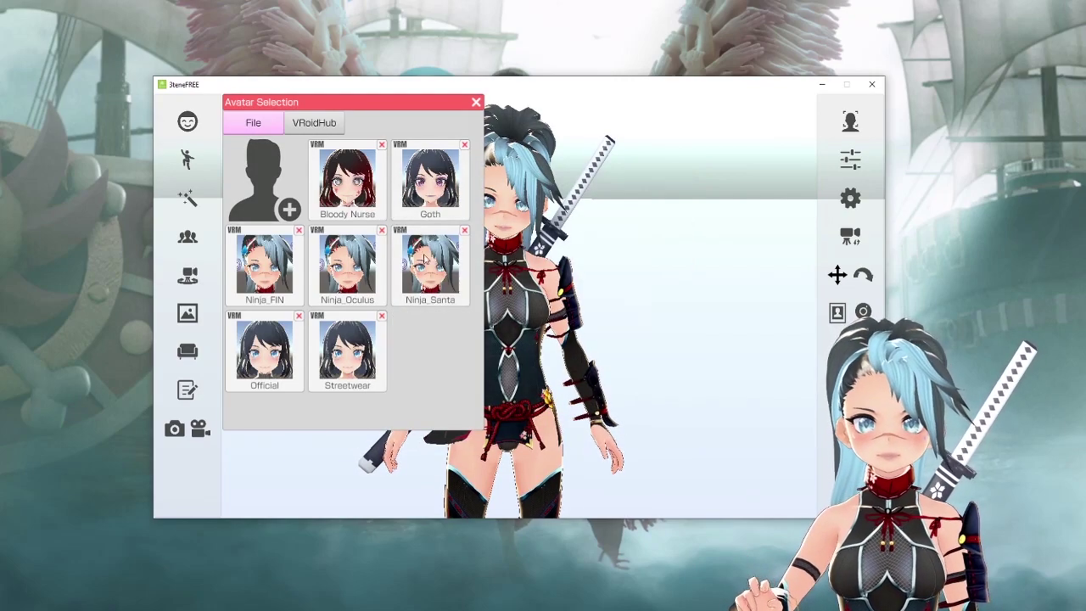
click(475, 102)
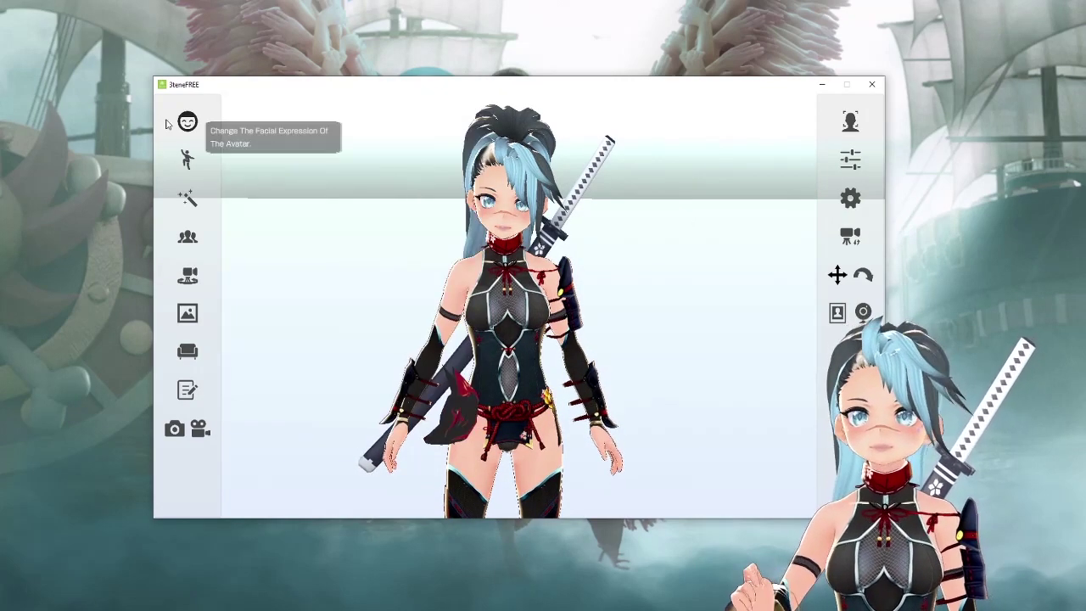
Try several preset facial expressions on the avatar, including Extra and Blush.
click(188, 123)
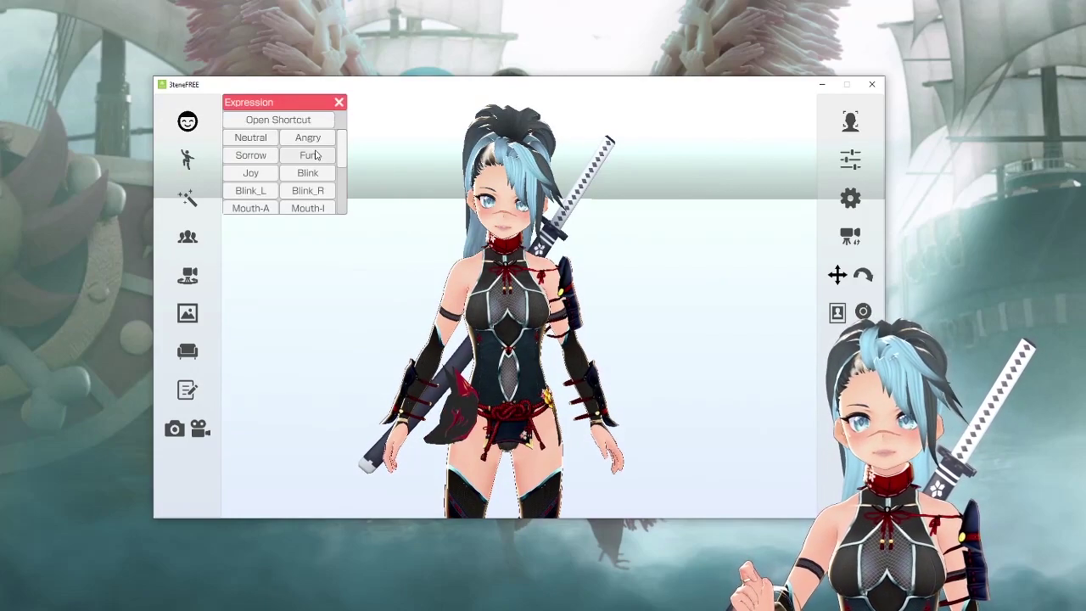
scroll(305, 161, down, 1)
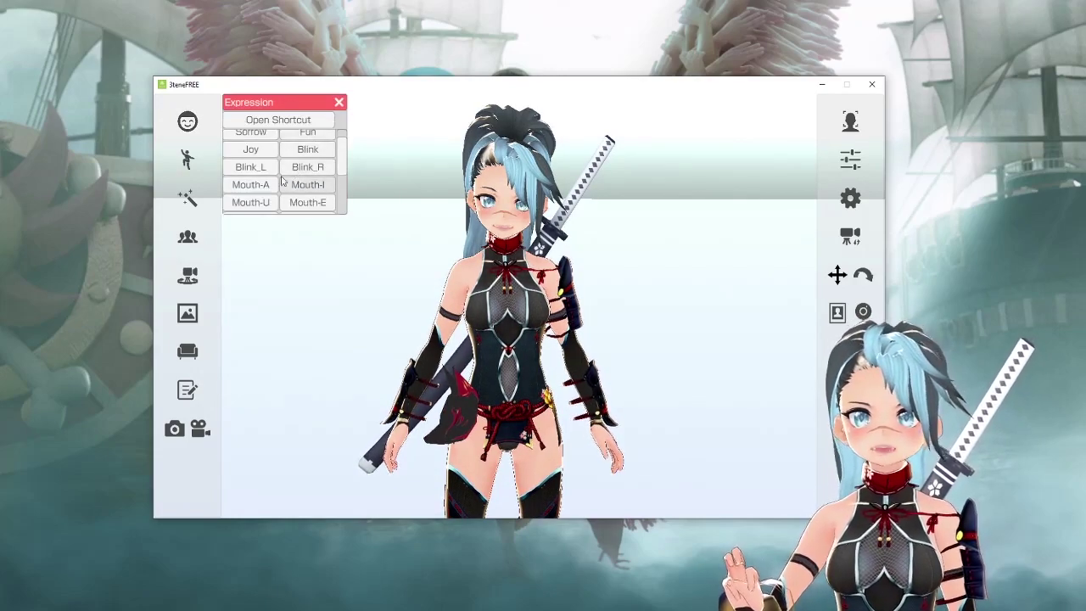
click(253, 152)
scroll(255, 174, down, 1)
click(252, 179)
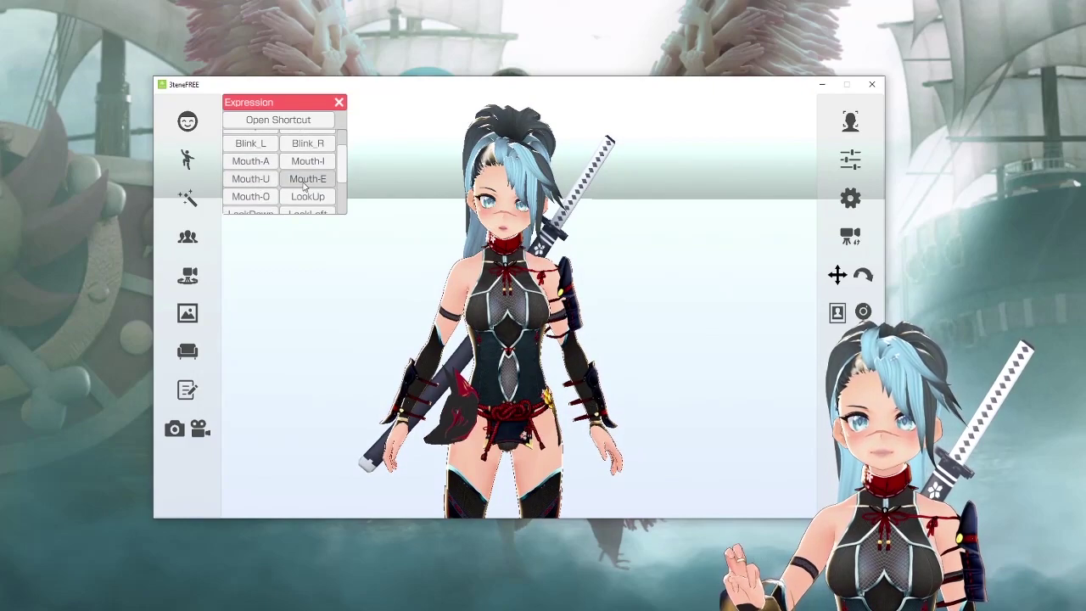
click(268, 195)
scroll(271, 195, down, 3)
click(310, 203)
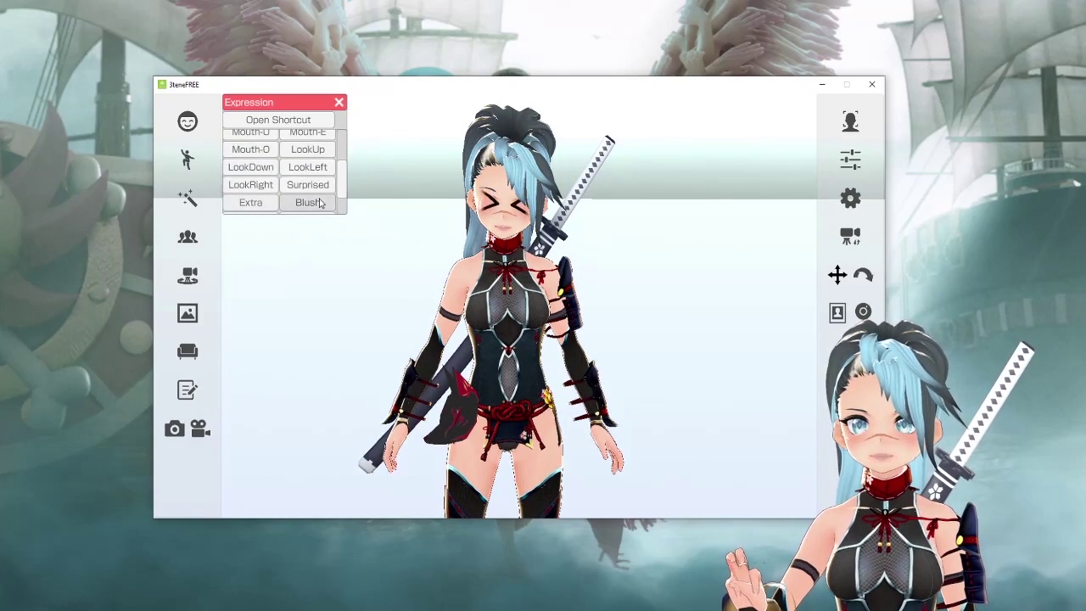
Try the Fun, Angry and Sorrow facial expressions on the avatar.
scroll(289, 174, up, 4)
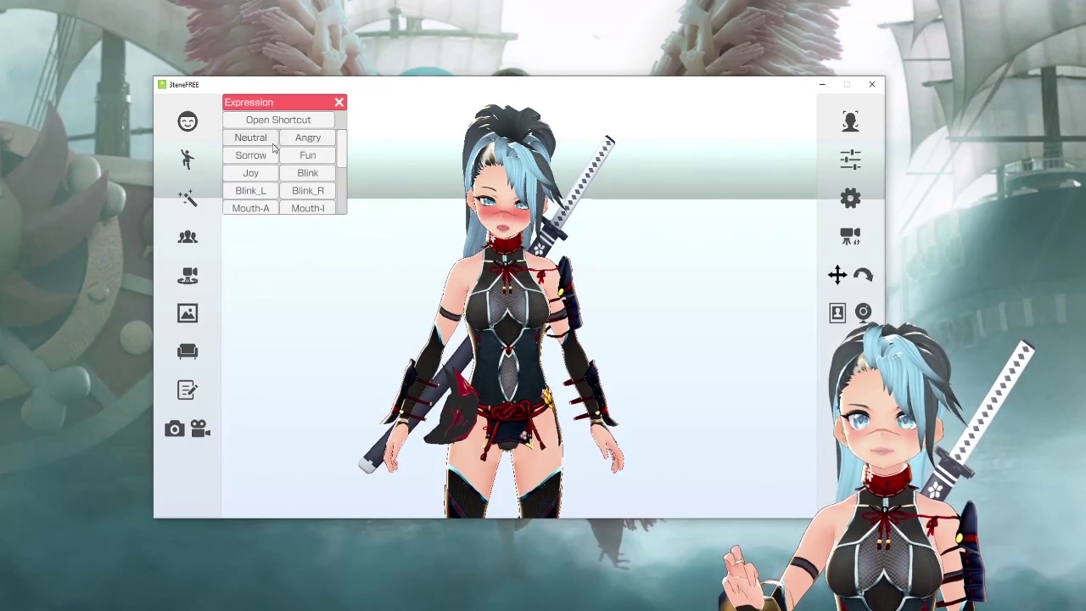
click(330, 155)
click(251, 156)
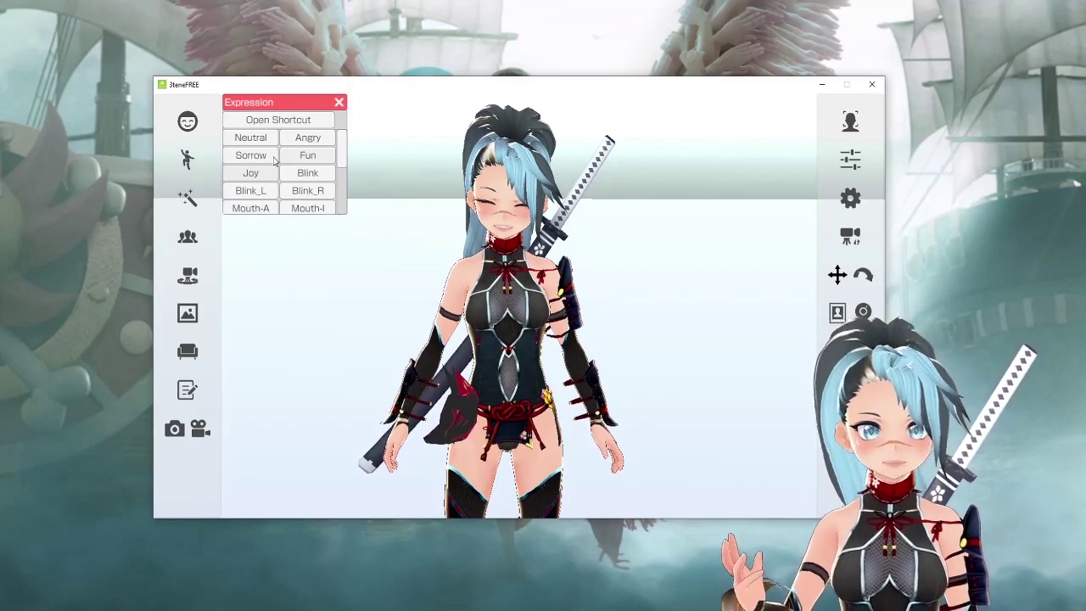
click(330, 159)
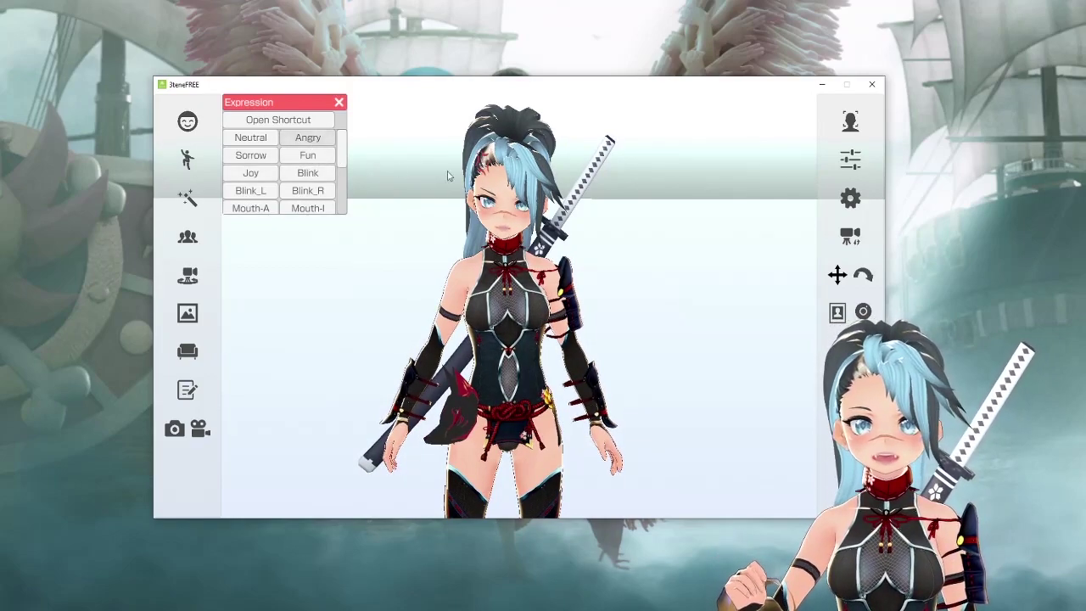
key(5)
key(3)
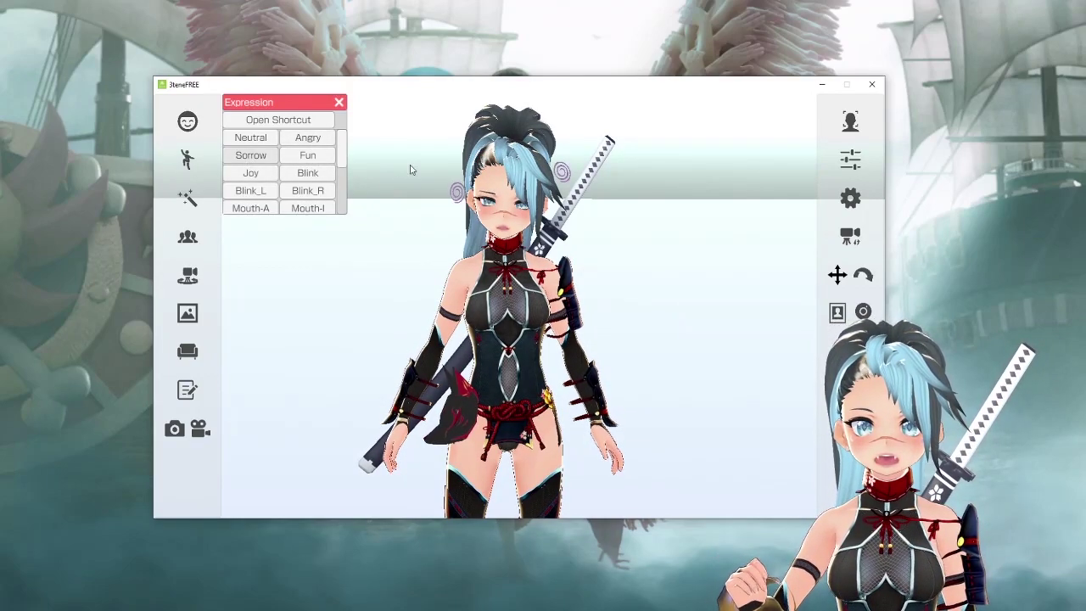
Try the Blush and Evil expressions, apply the Sparkle expression to the avatar, and close the expression list.
scroll(335, 157, down, 5)
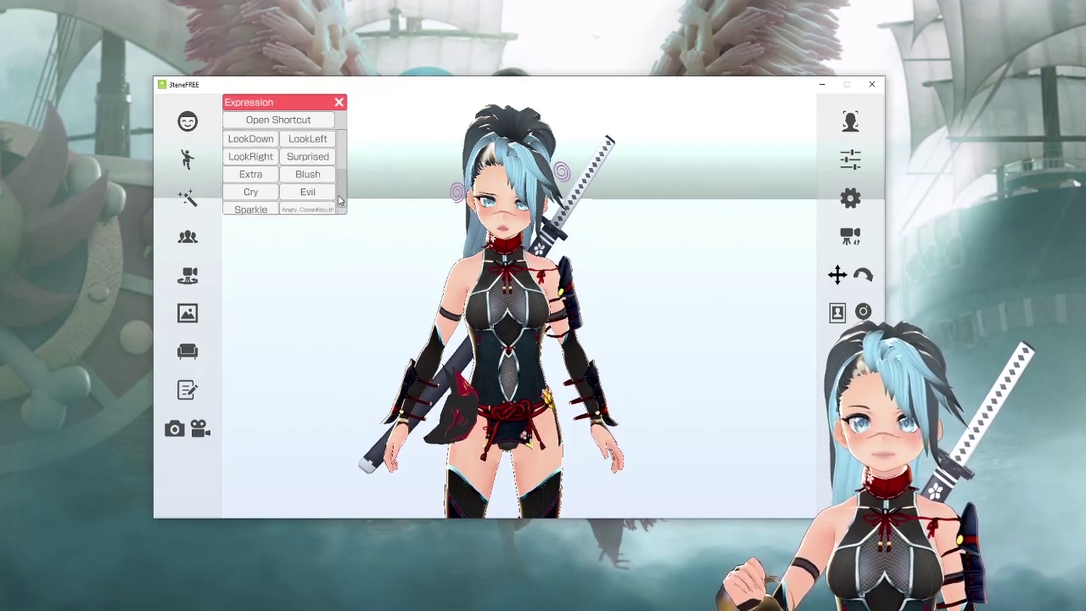
click(308, 153)
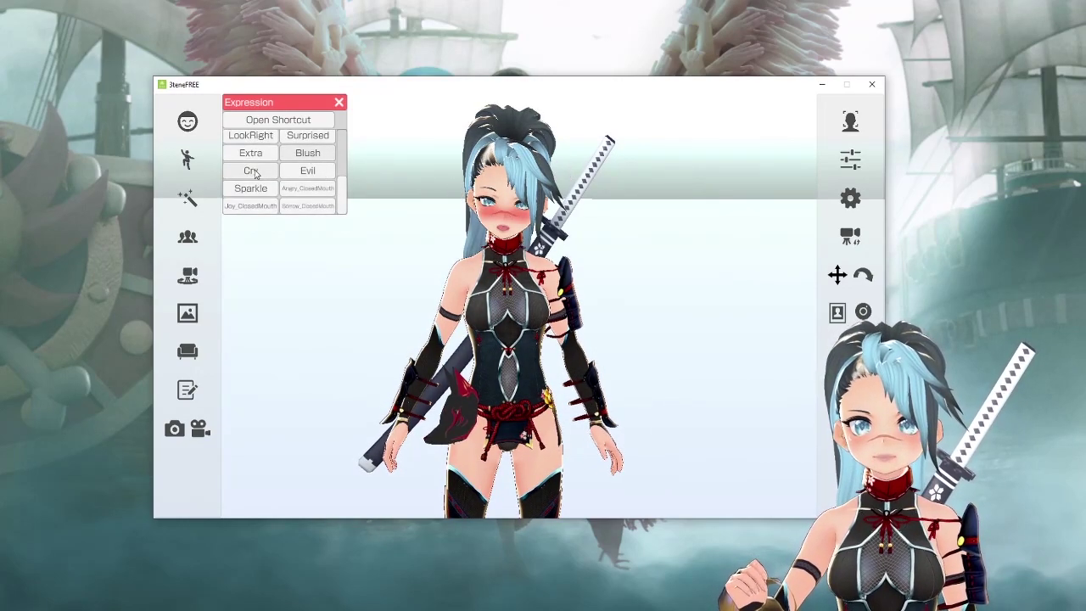
click(299, 188)
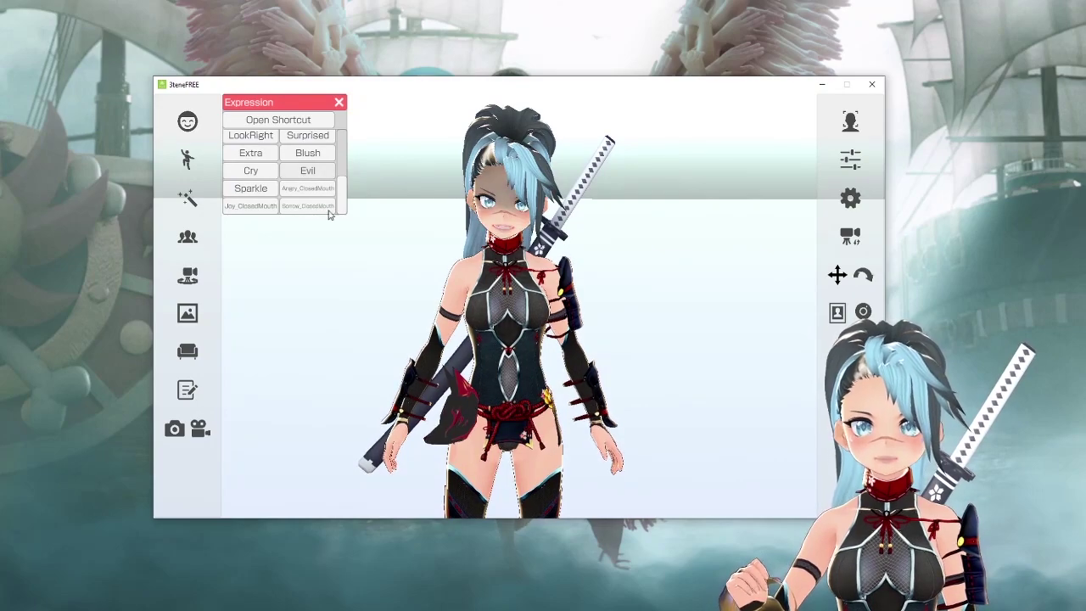
scroll(340, 178, up, 2)
scroll(336, 165, down, 1)
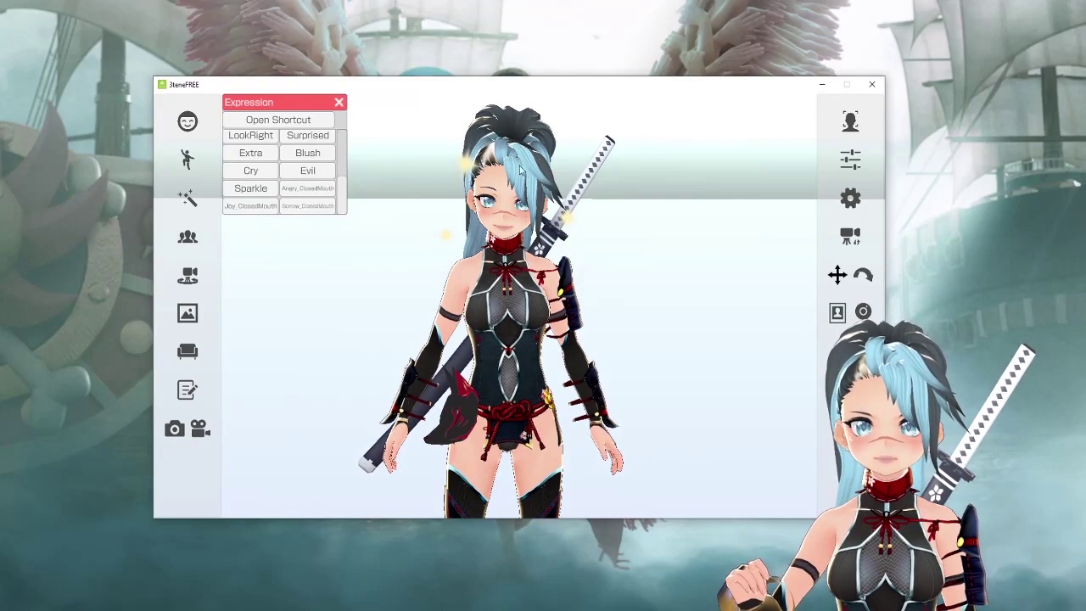
click(339, 103)
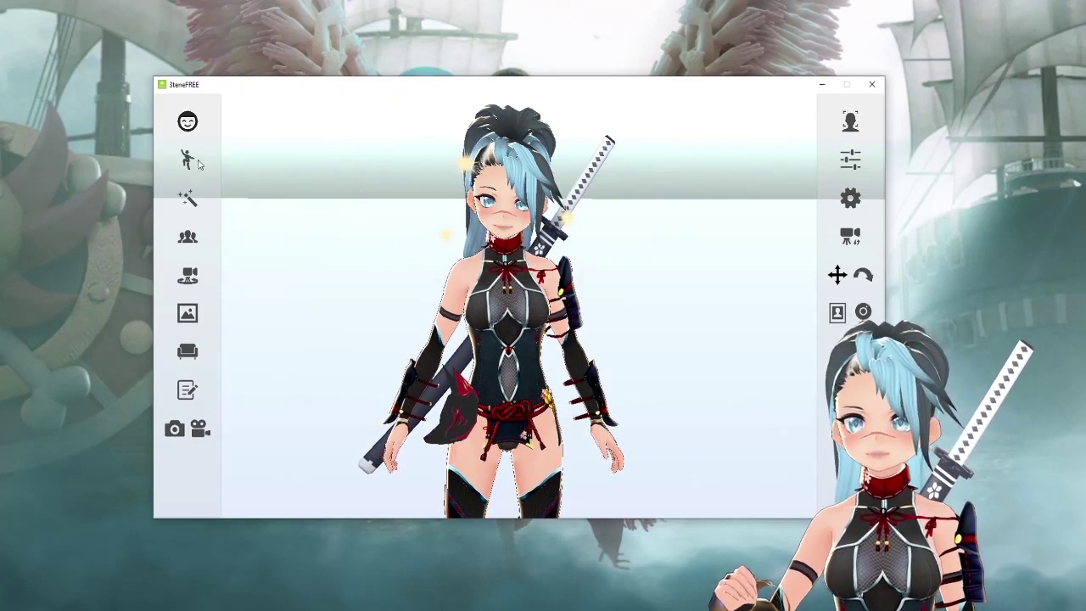
Preview several preset poses on the avatar, including Fail.
click(187, 158)
click(374, 178)
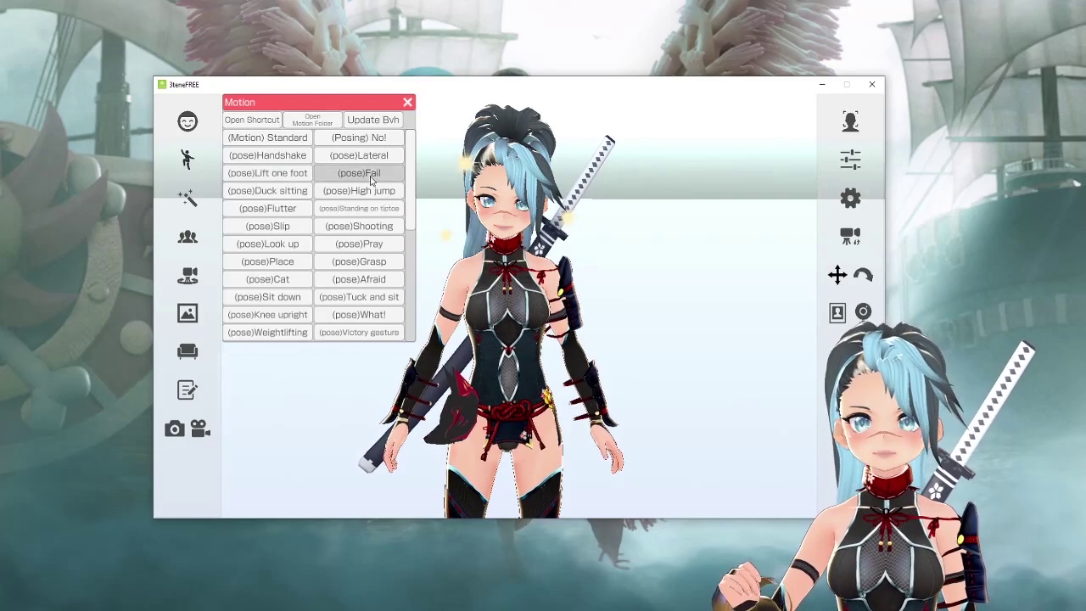
click(332, 260)
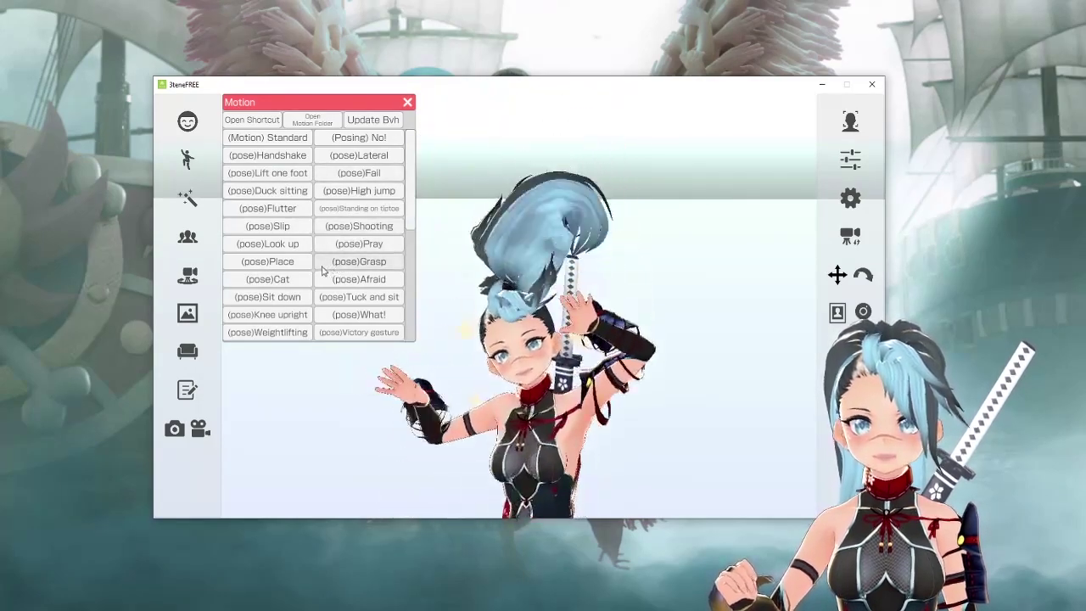
scroll(327, 262, down, 3)
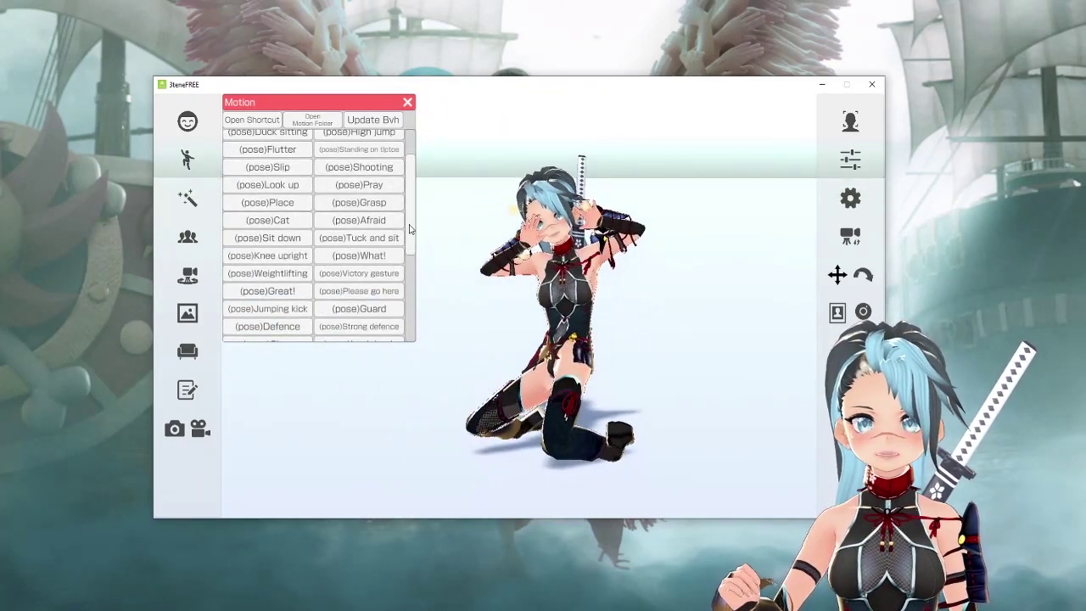
scroll(356, 255, down, 5)
click(359, 250)
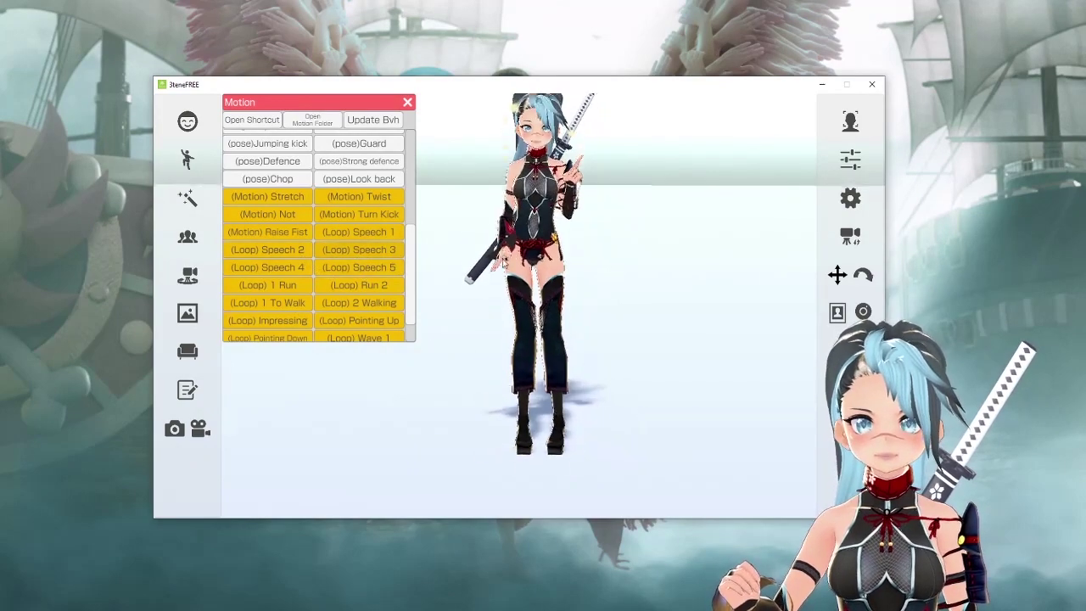
Preview the Not motion on the avatar and close the motion list.
scroll(378, 215, down, 2)
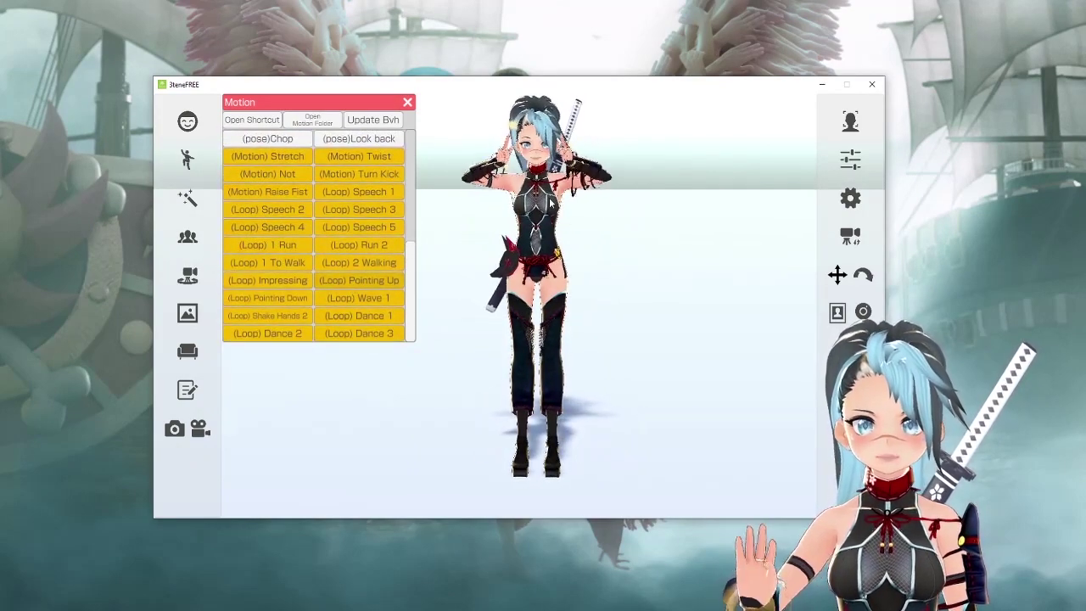
click(267, 173)
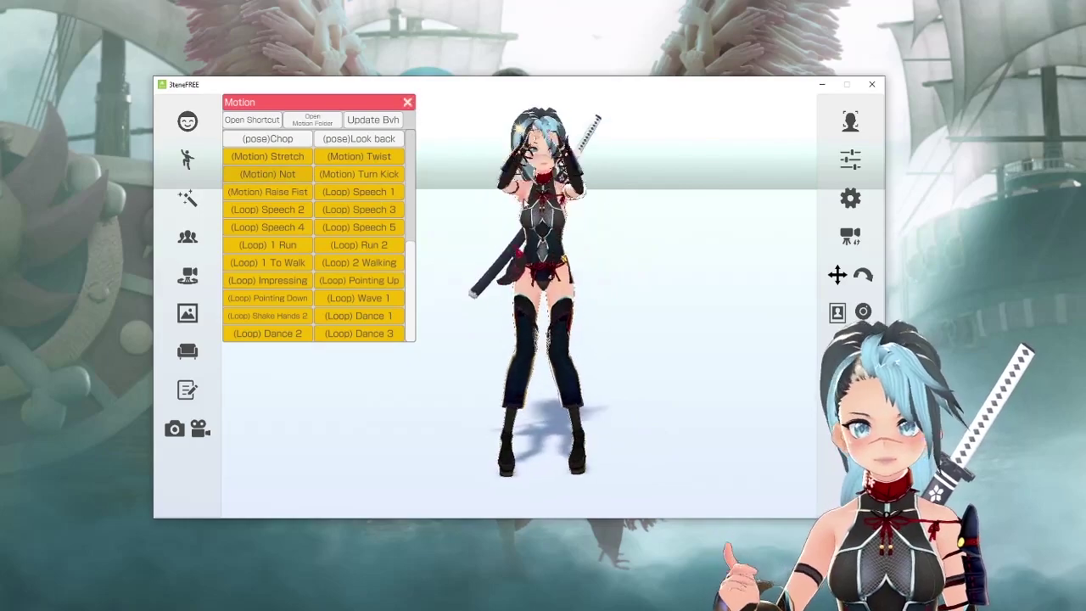
scroll(408, 105, up, 10)
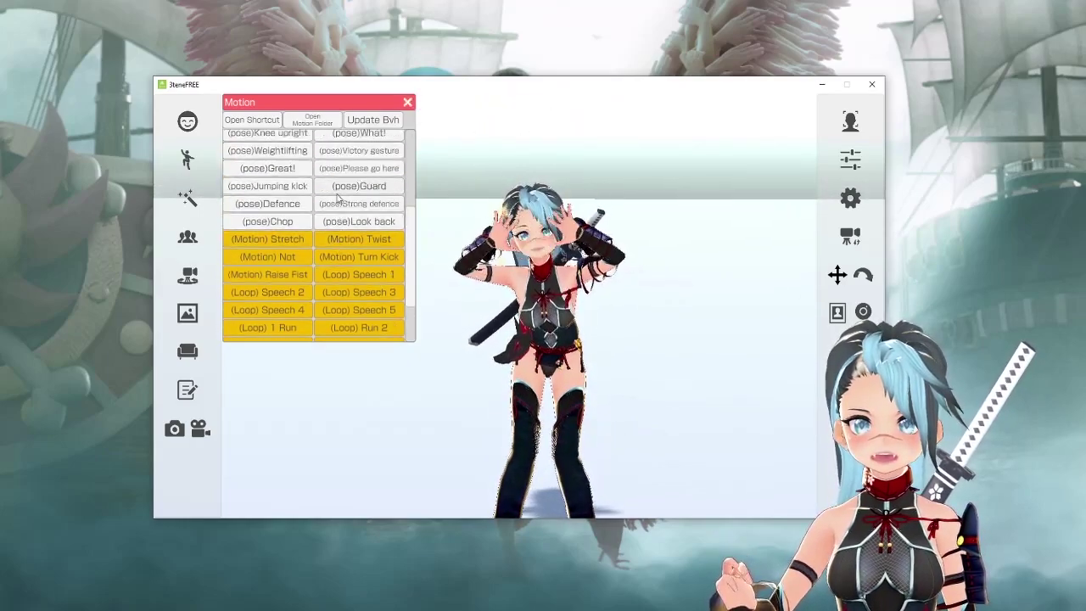
click(408, 103)
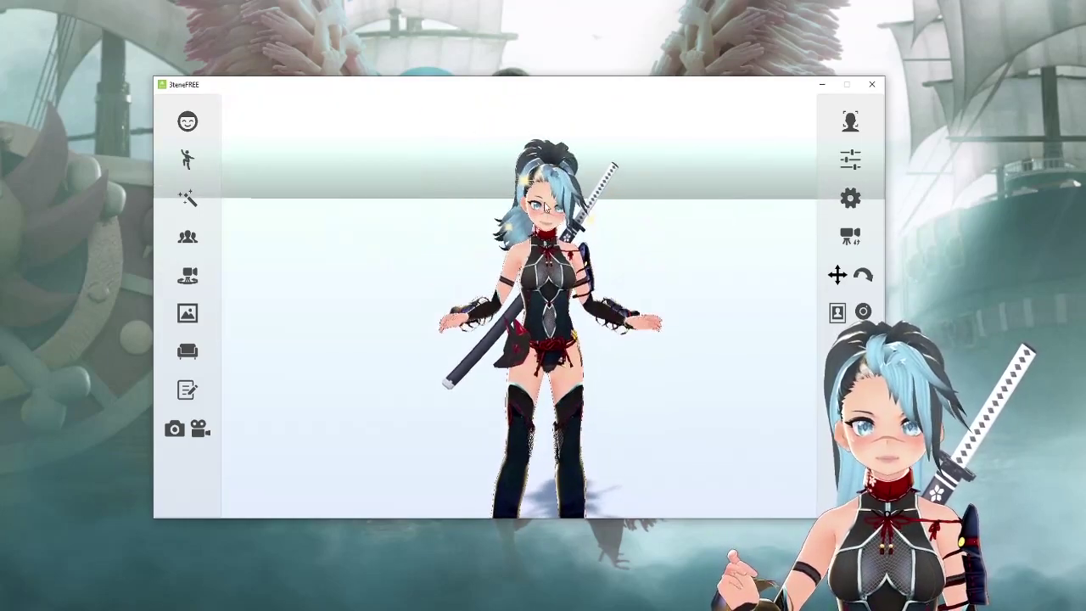
scroll(588, 234, up, 3)
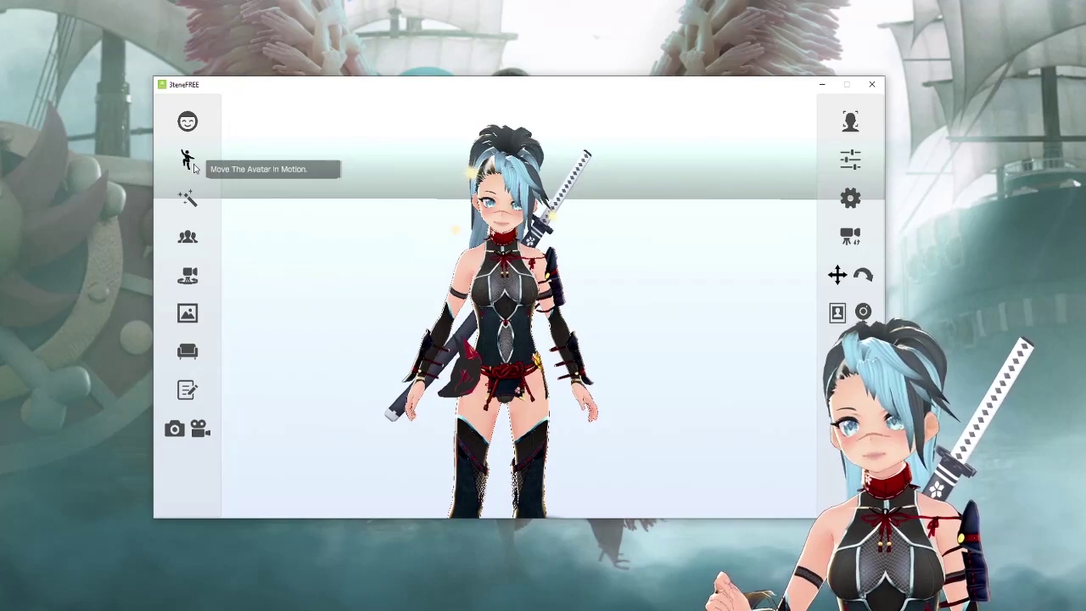
Open the shortcut settings from the effect list and assign the M key to the Hit 1 effect.
click(188, 199)
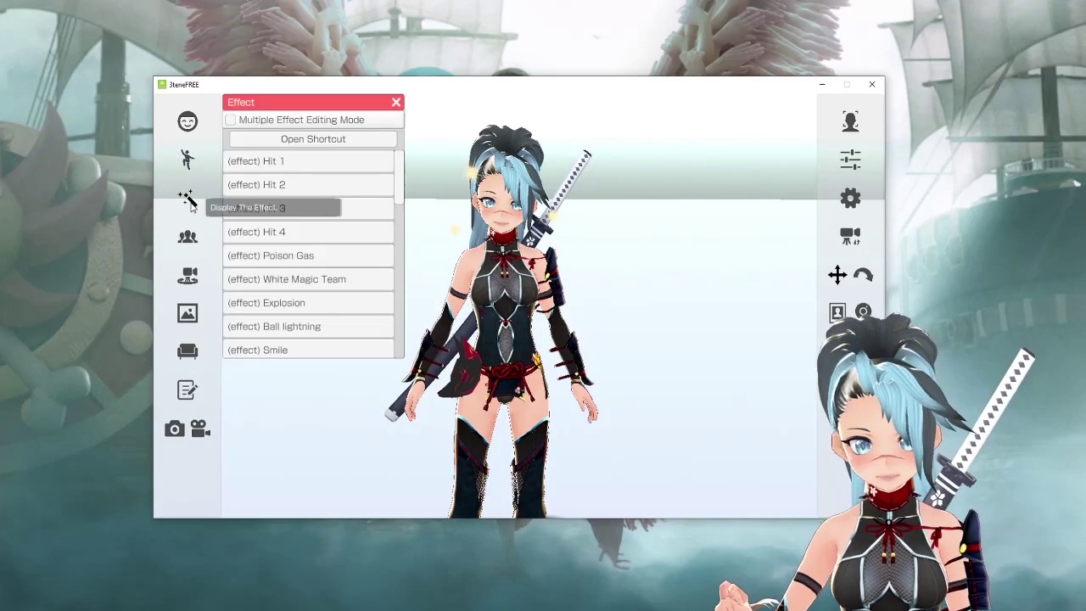
click(255, 232)
scroll(311, 294, down, 2)
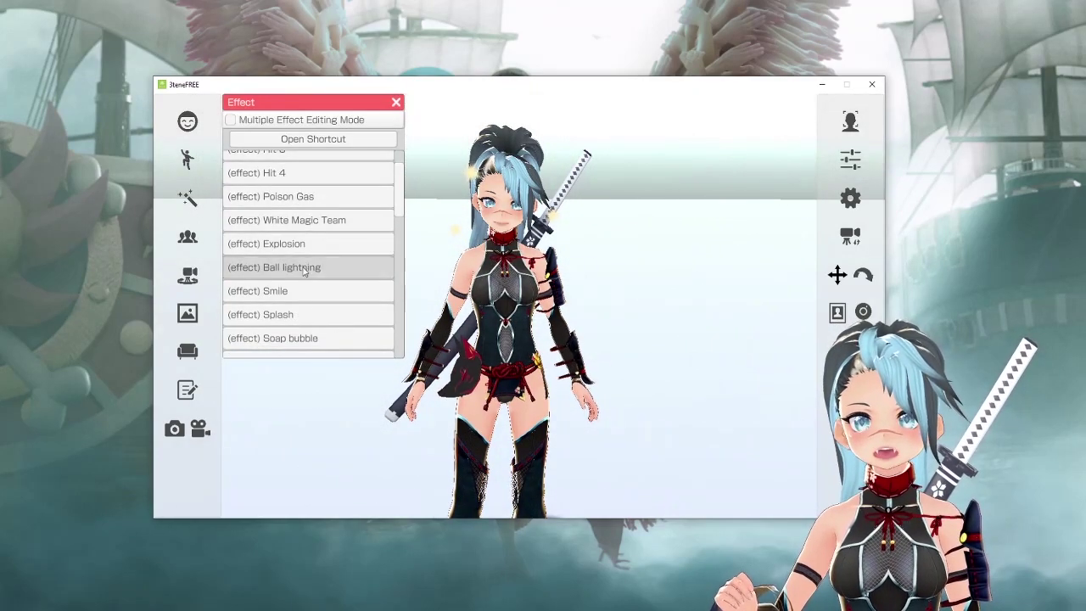
scroll(339, 304, down, 3)
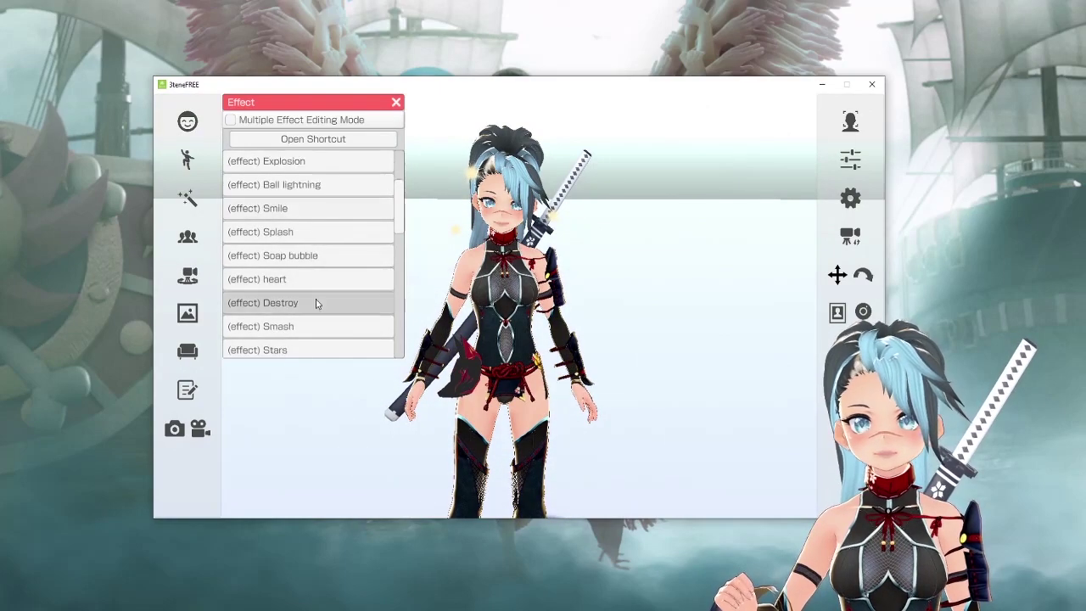
scroll(325, 243, down, 3)
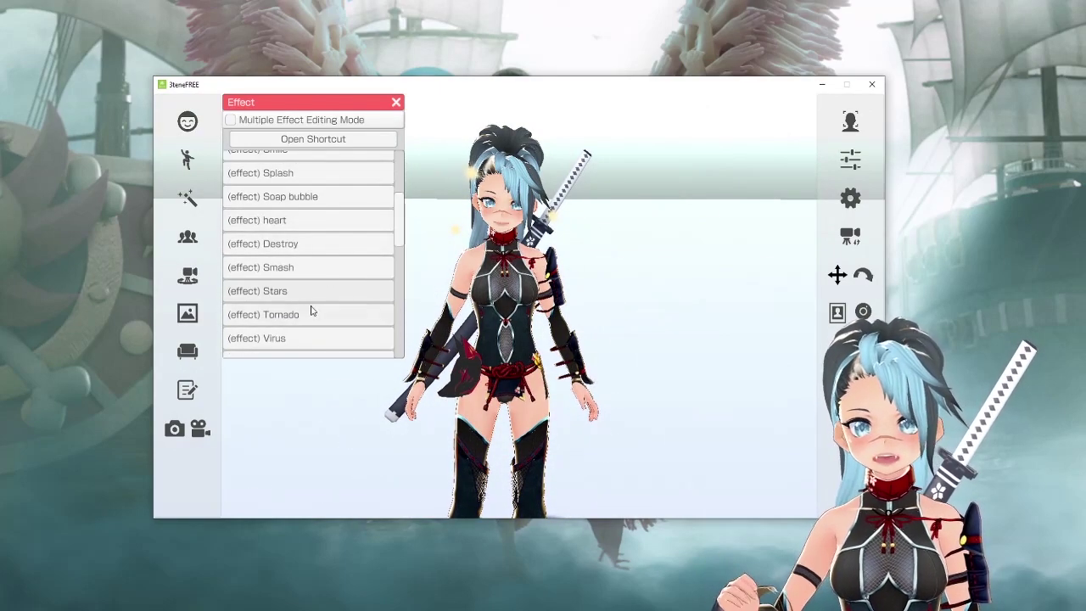
click(299, 140)
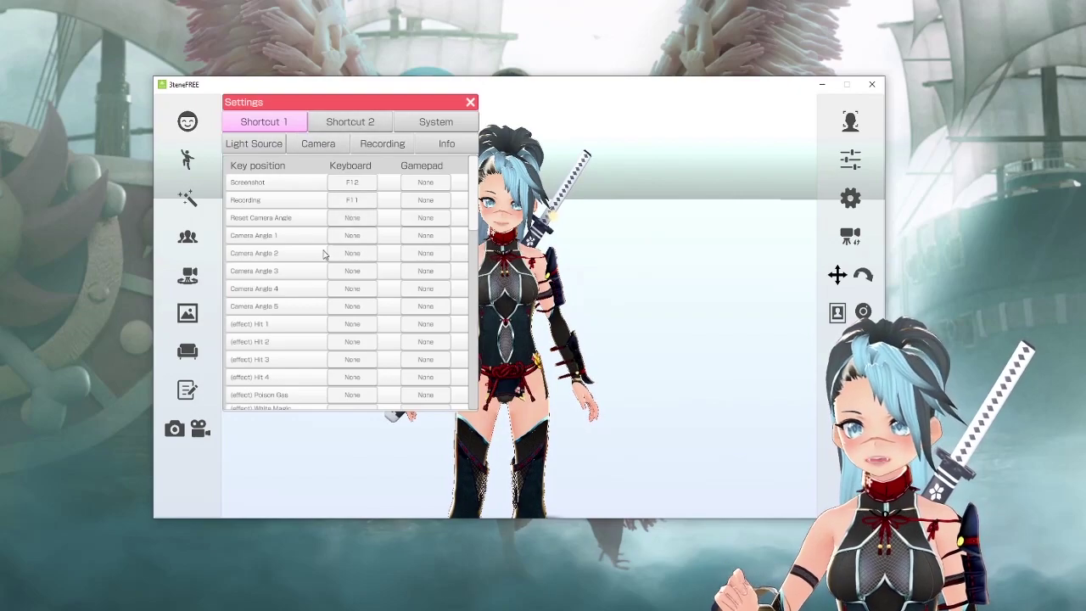
scroll(331, 276, down, 3)
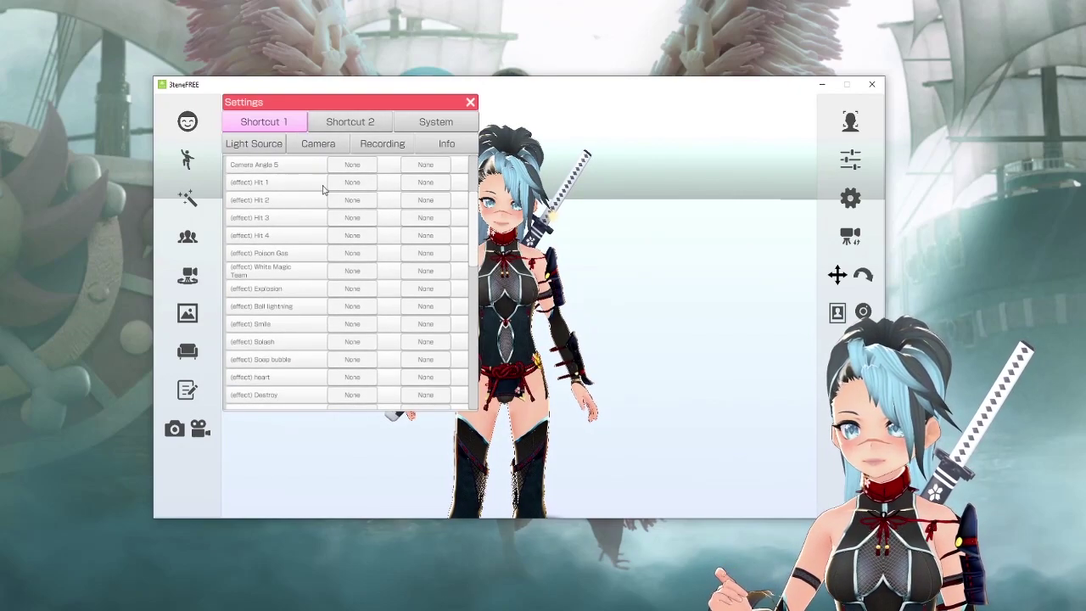
click(353, 182)
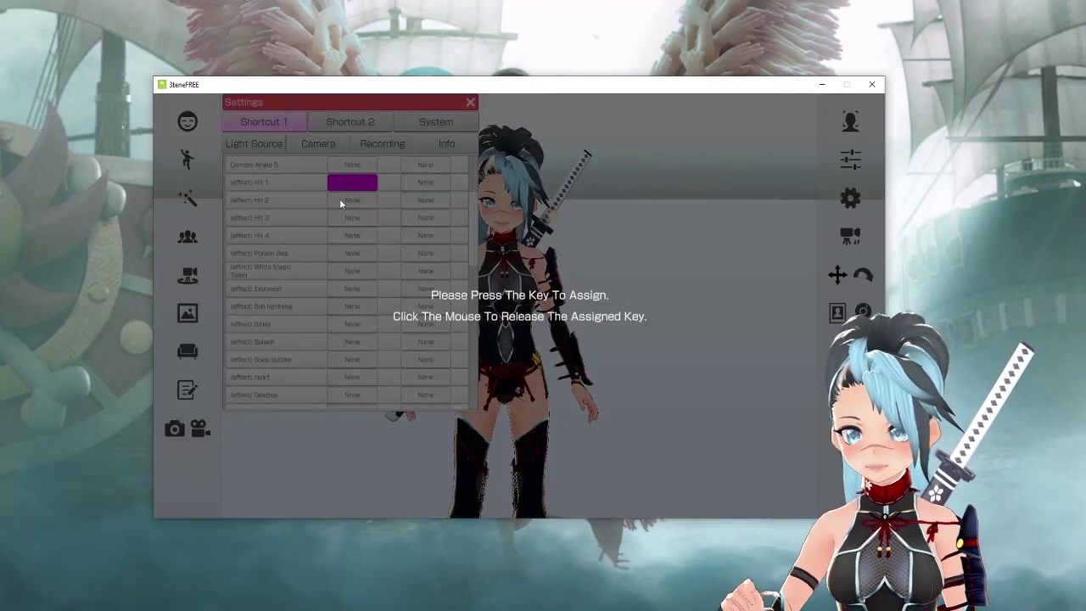
key(m)
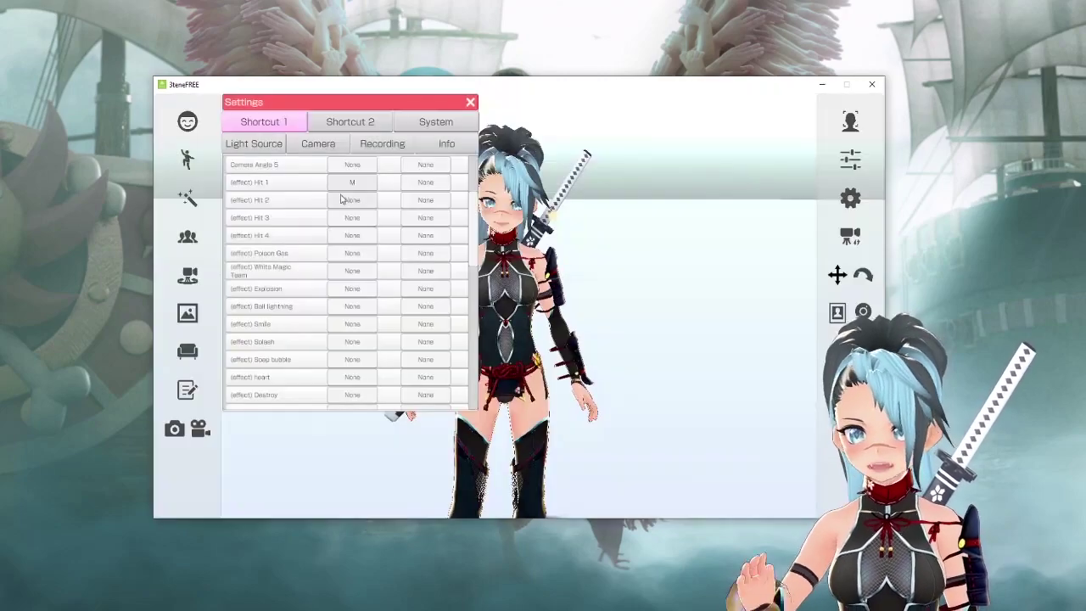
click(471, 102)
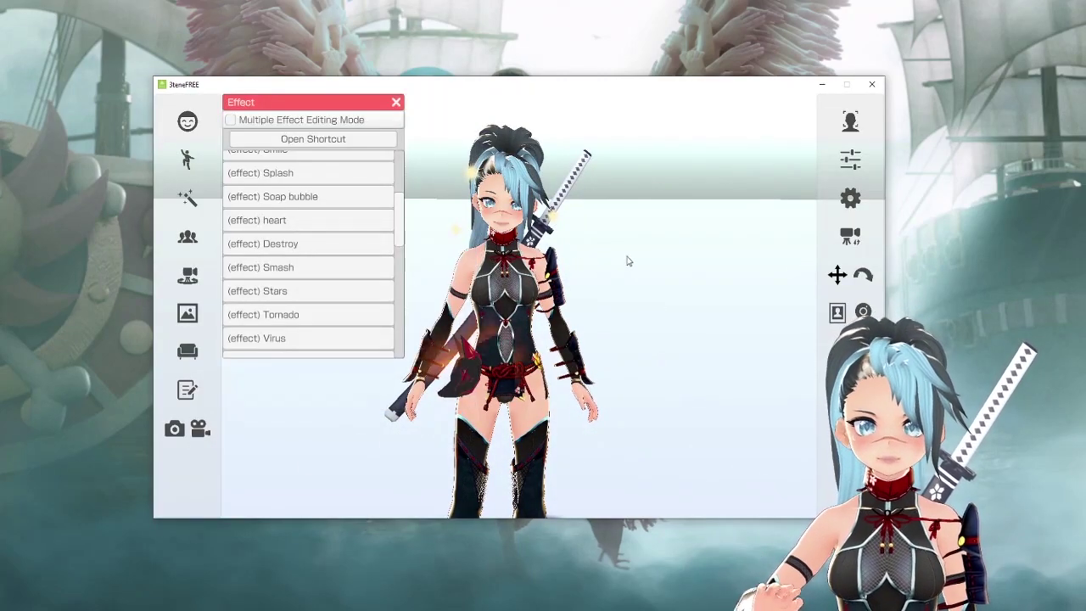
Reposition the application window on the desktop and close the effect list.
drag(513, 100, 479, 88)
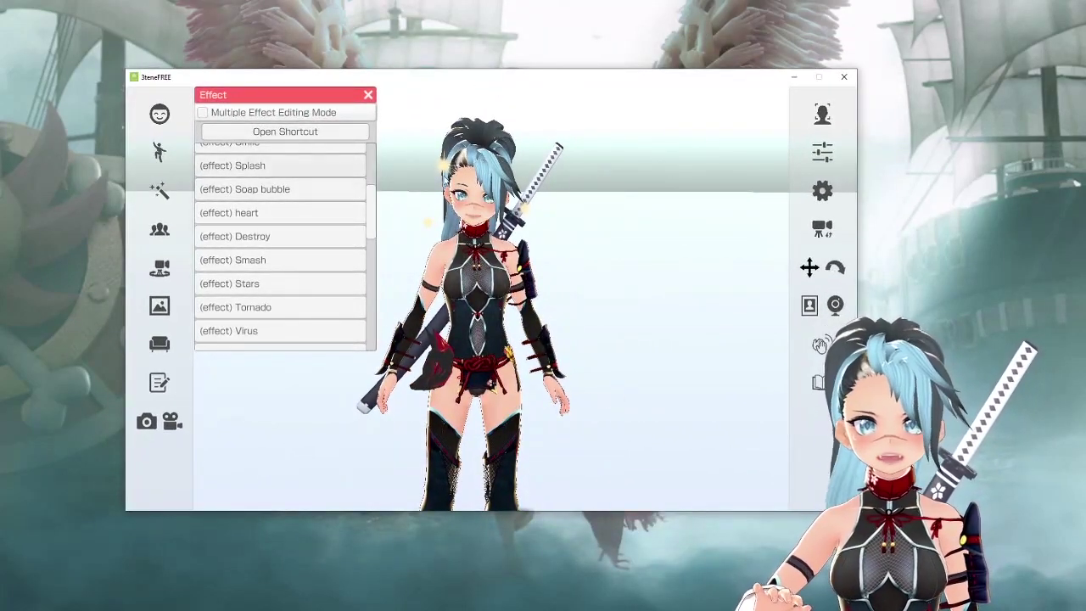
click(806, 5)
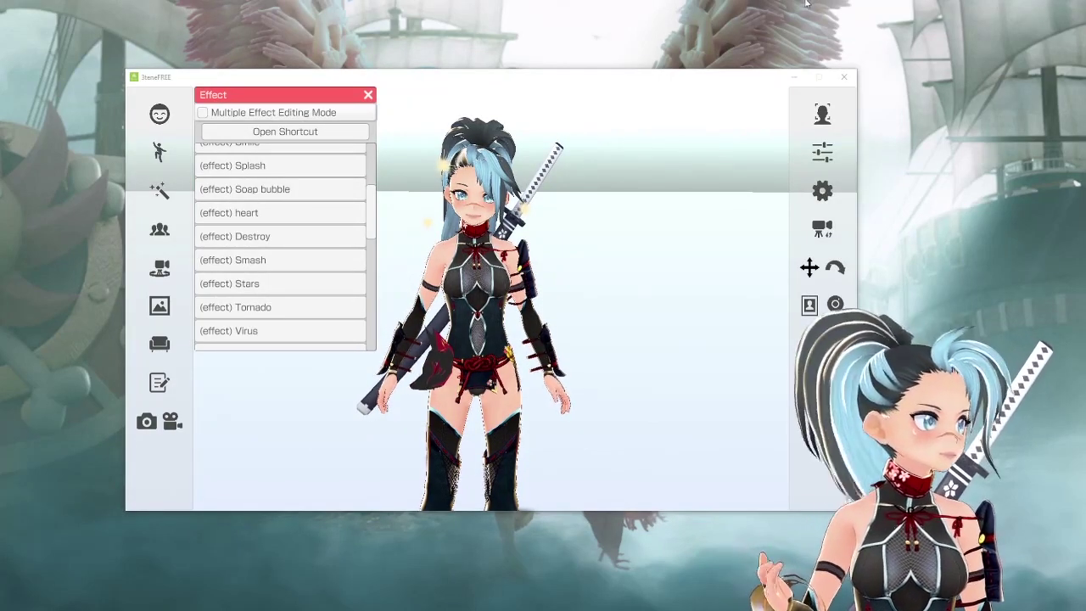
click(501, 88)
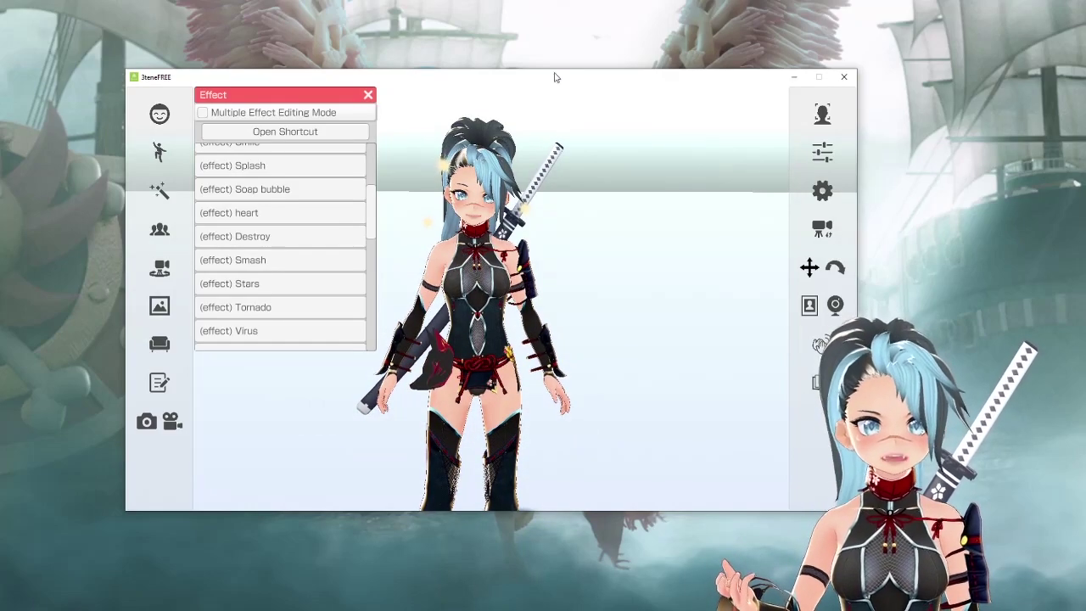
click(368, 94)
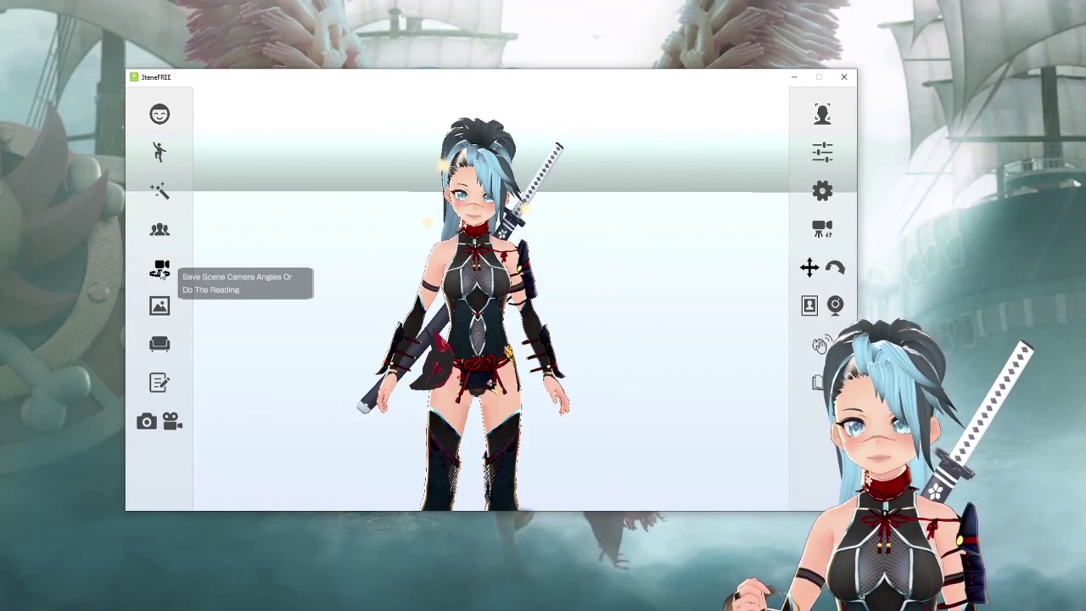
Open the saved camera angles and load the first and the second angle in turn.
click(160, 270)
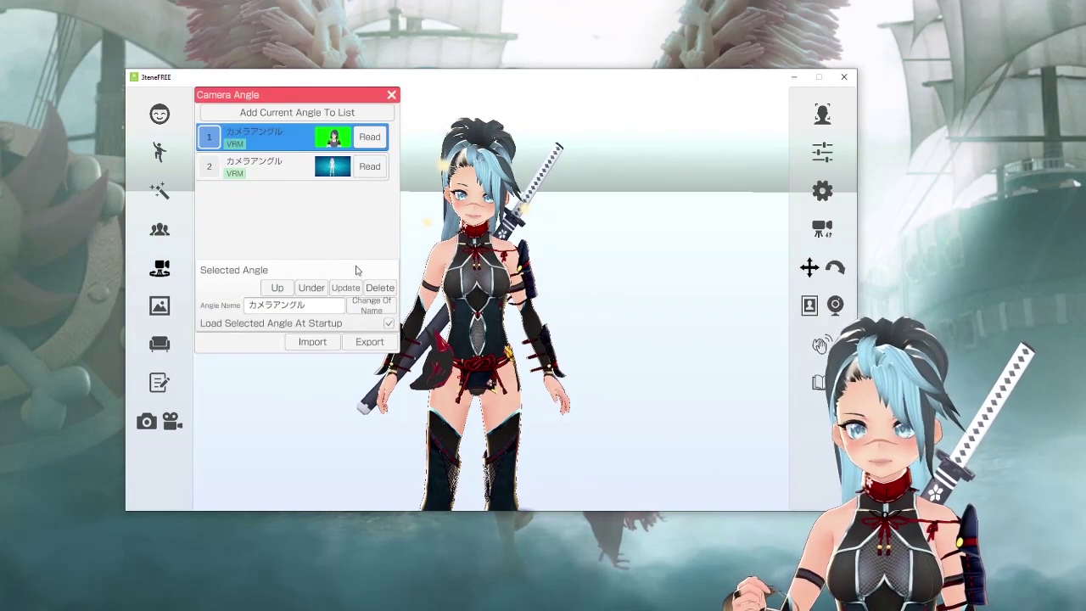
scroll(455, 267, up, 3)
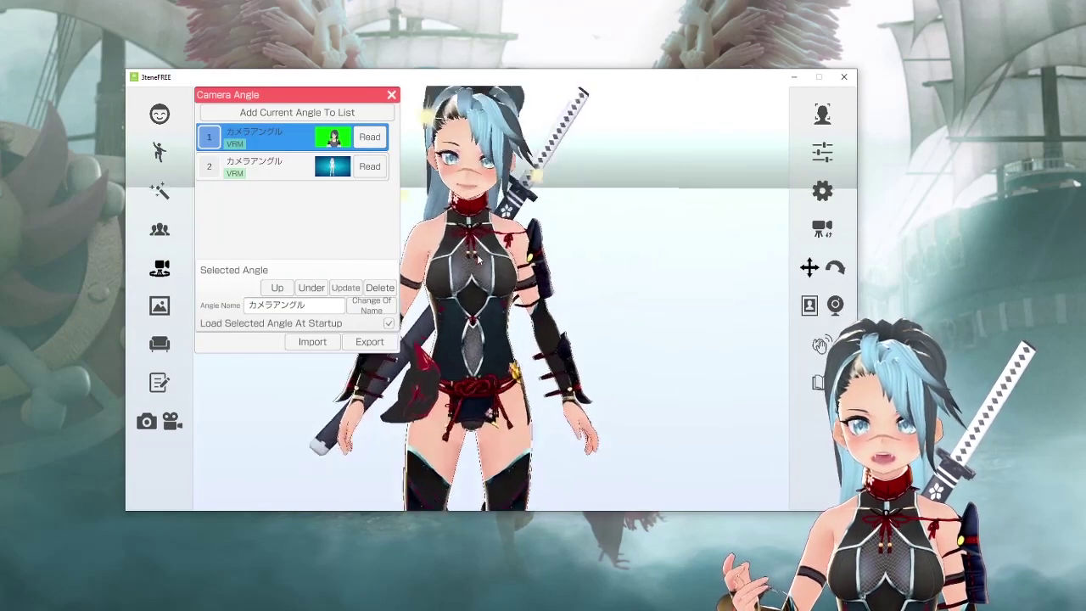
scroll(458, 268, down, 2)
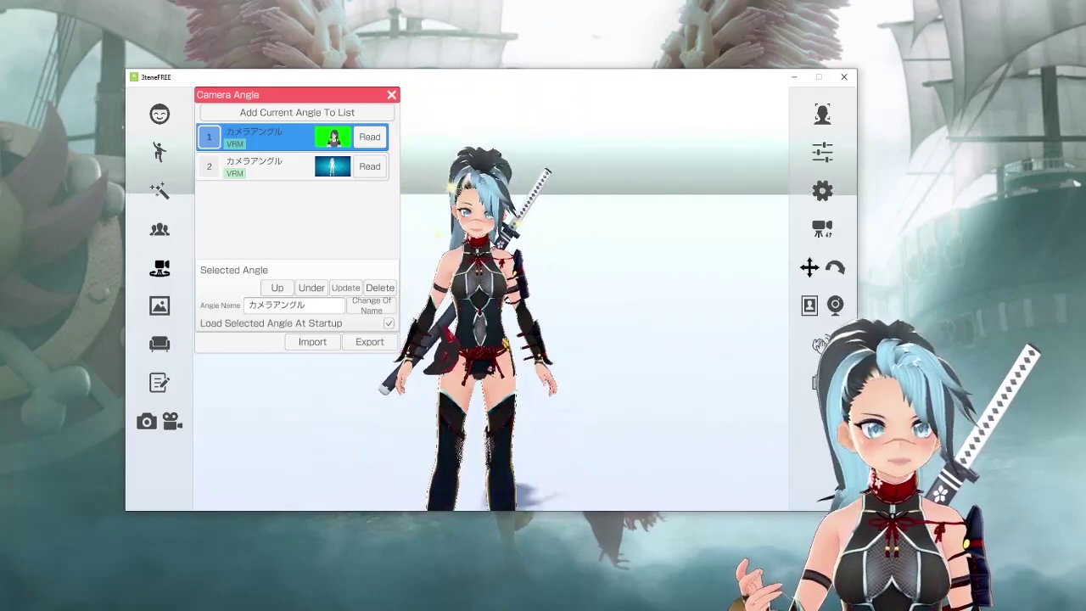
scroll(493, 267, up, 3)
scroll(494, 267, down, 5)
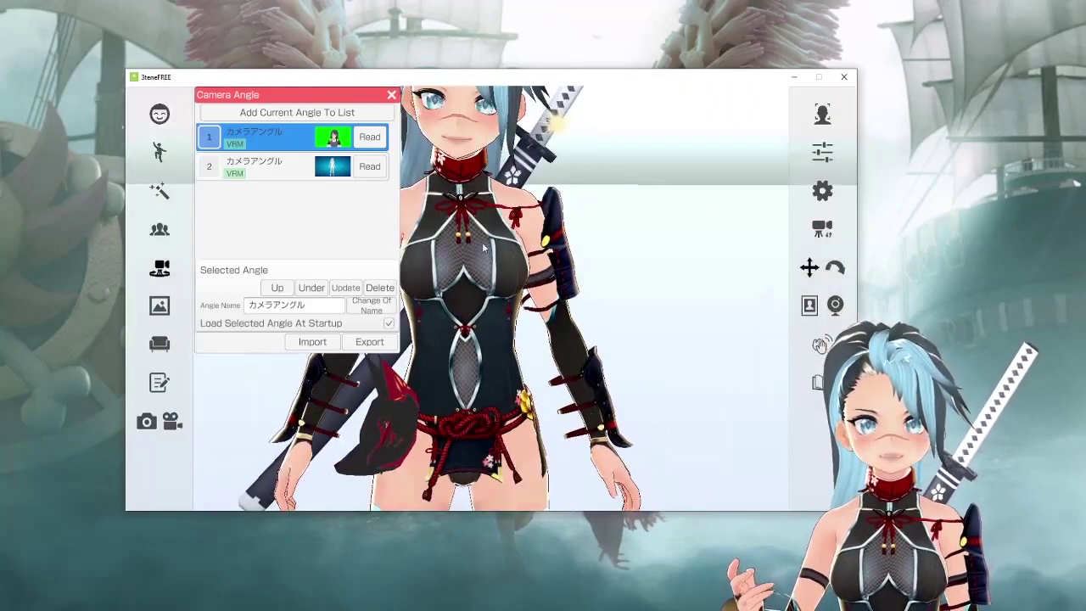
scroll(509, 284, down, 3)
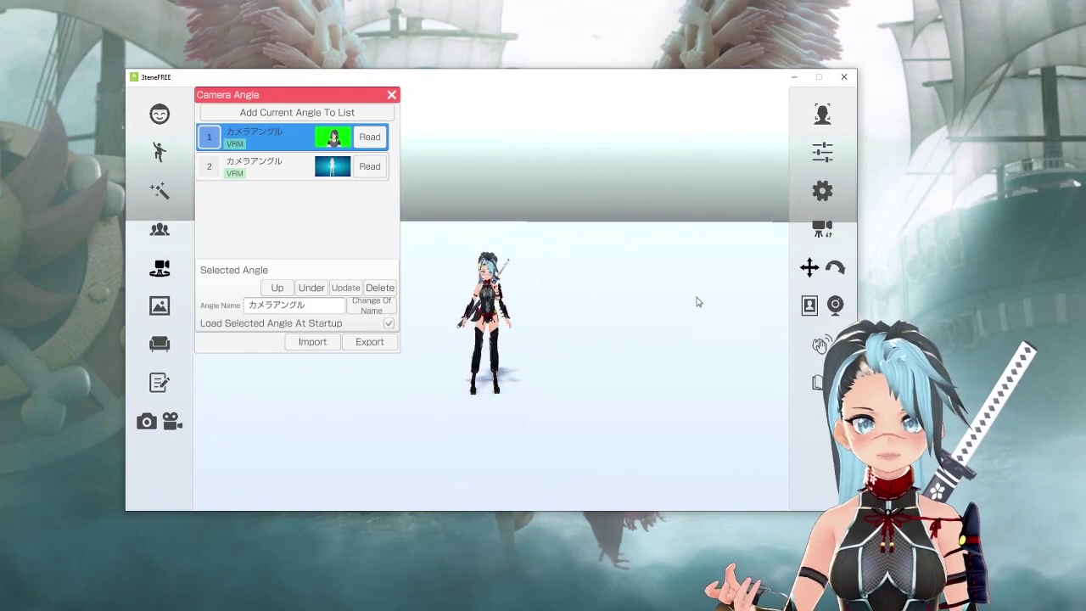
click(368, 139)
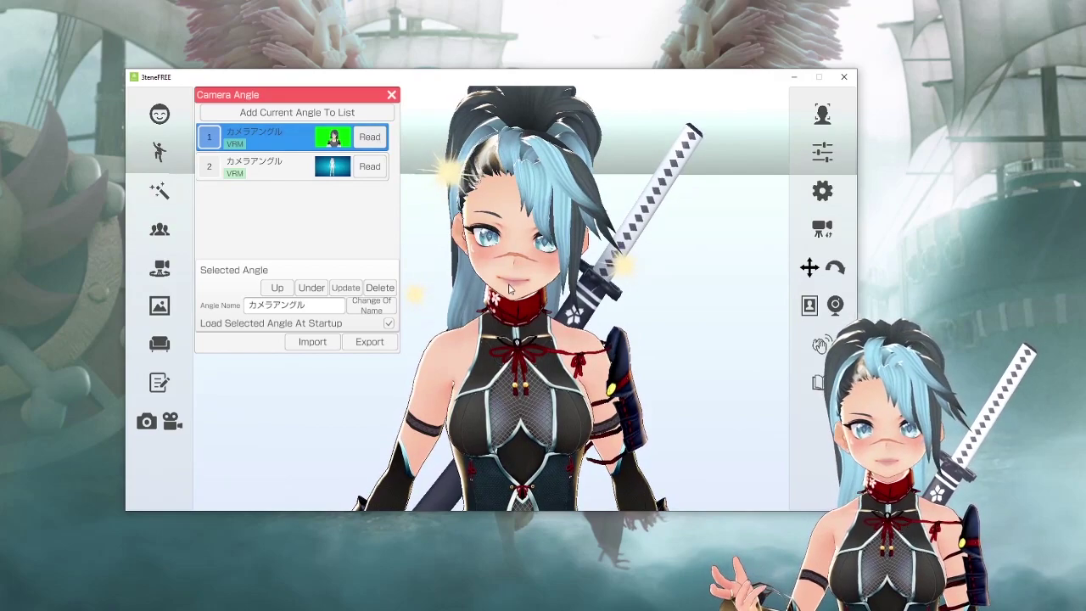
scroll(509, 288, down, 3)
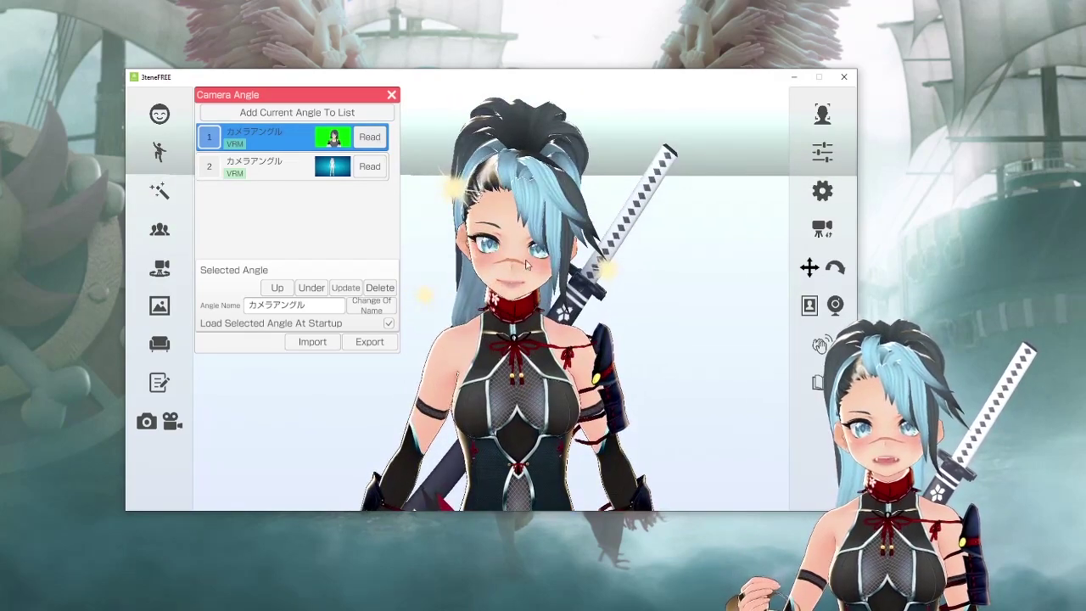
click(369, 167)
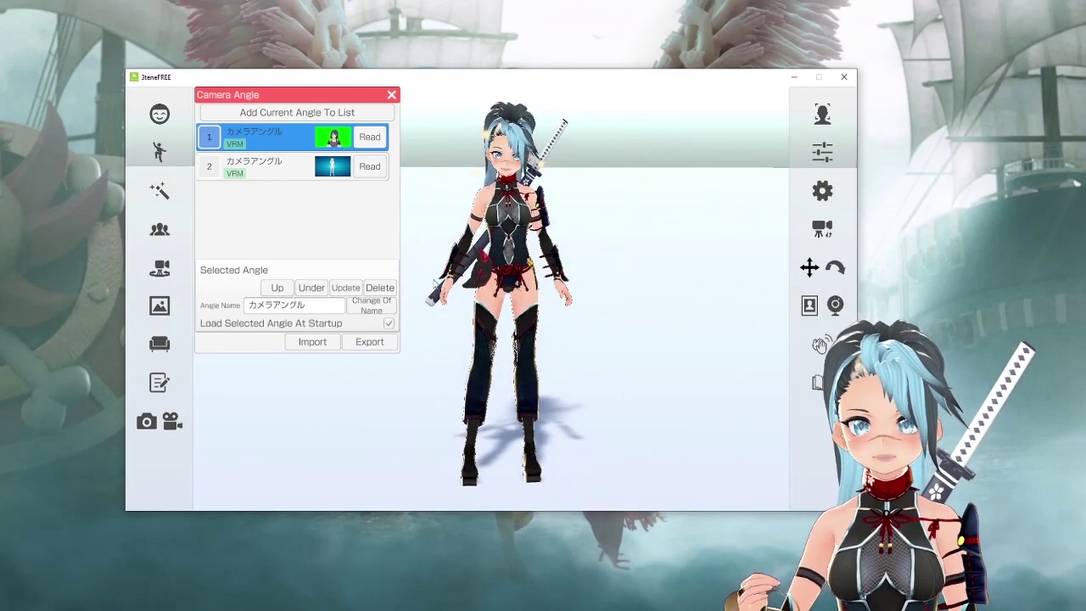
Add the current camera angle to the list as a third entry and rename it 1.
click(320, 114)
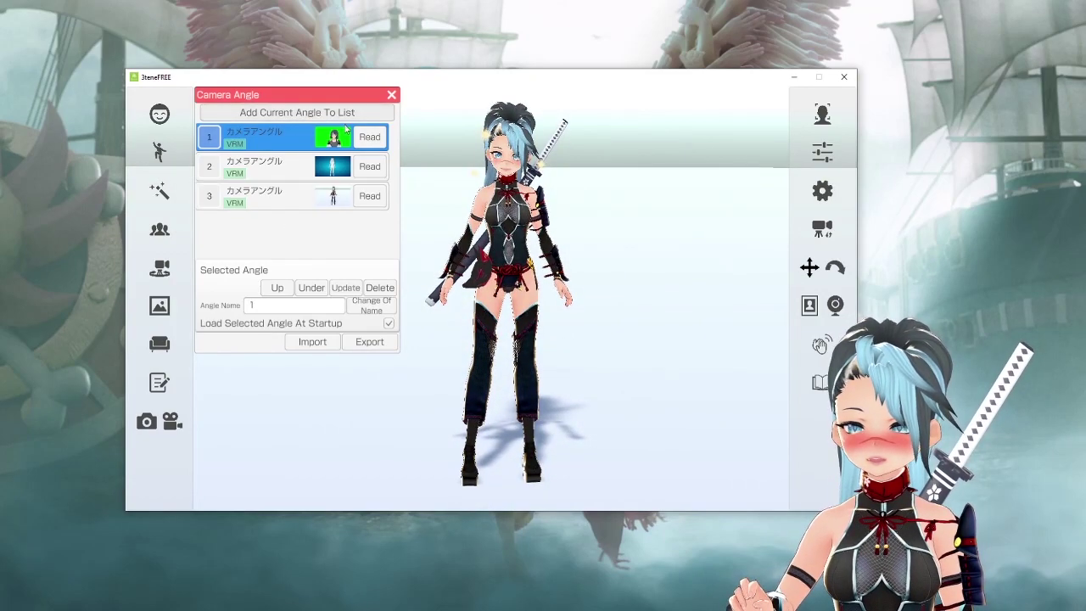
click(272, 201)
click(297, 305)
text(1)
click(374, 311)
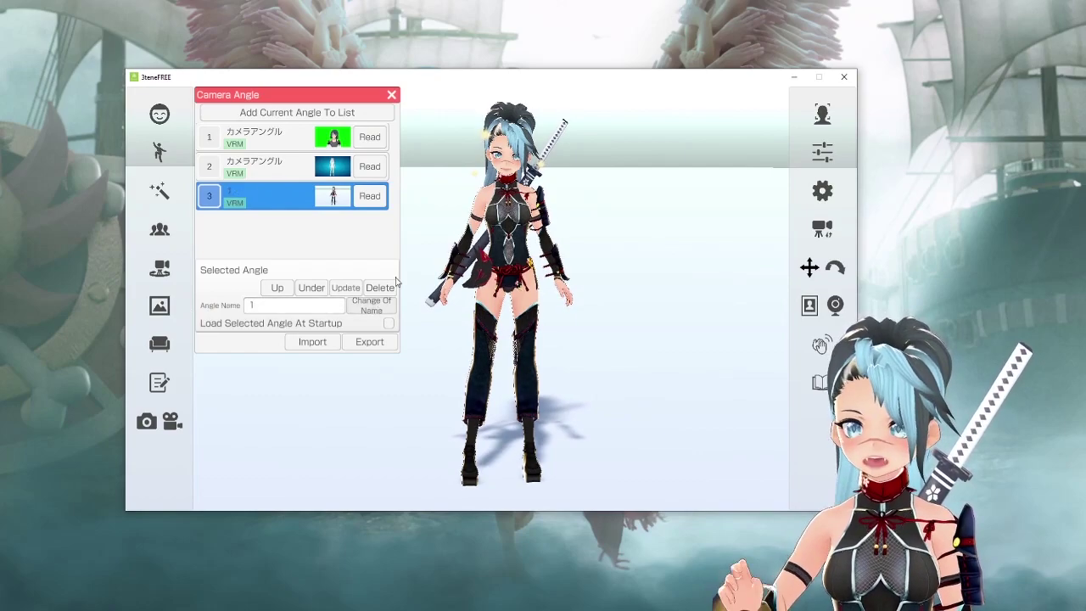
Reload the saved camera angle 1, delete it from the list, and close the camera angle list.
scroll(441, 212, down, 3)
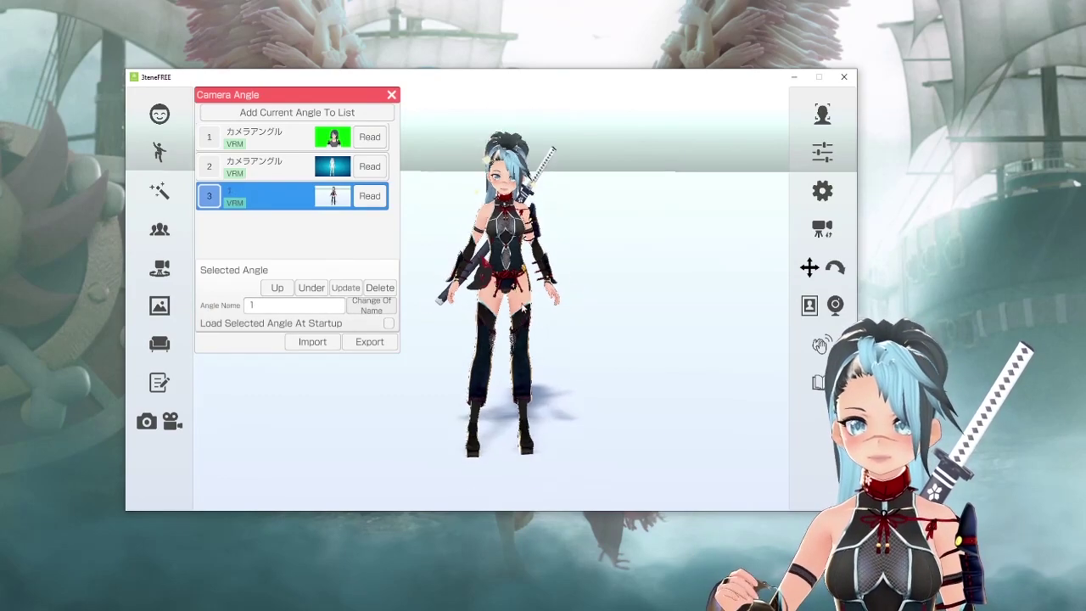
click(369, 196)
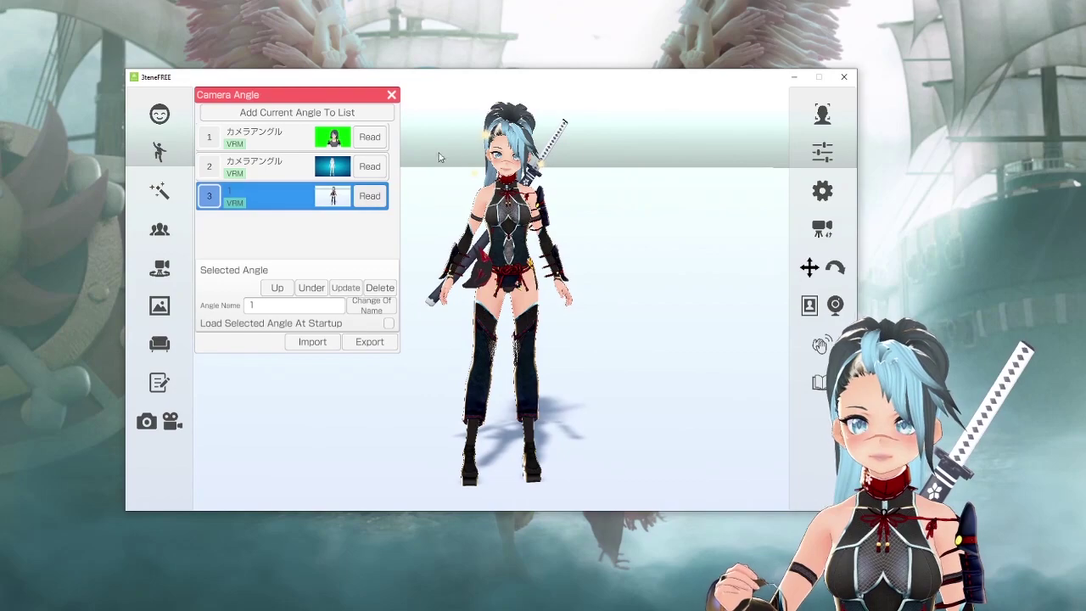
click(380, 289)
click(435, 339)
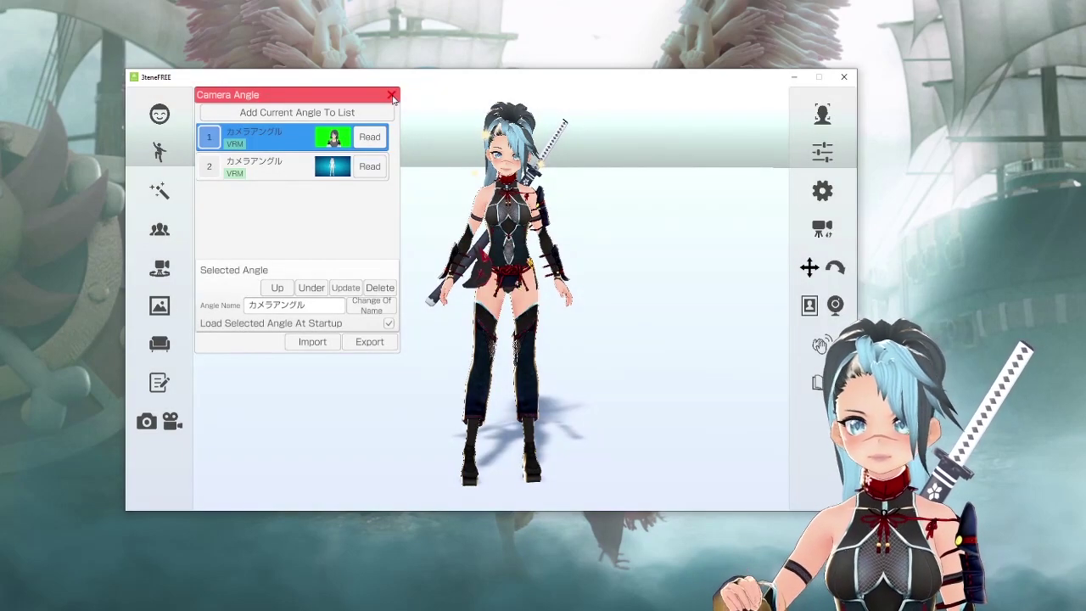
click(392, 97)
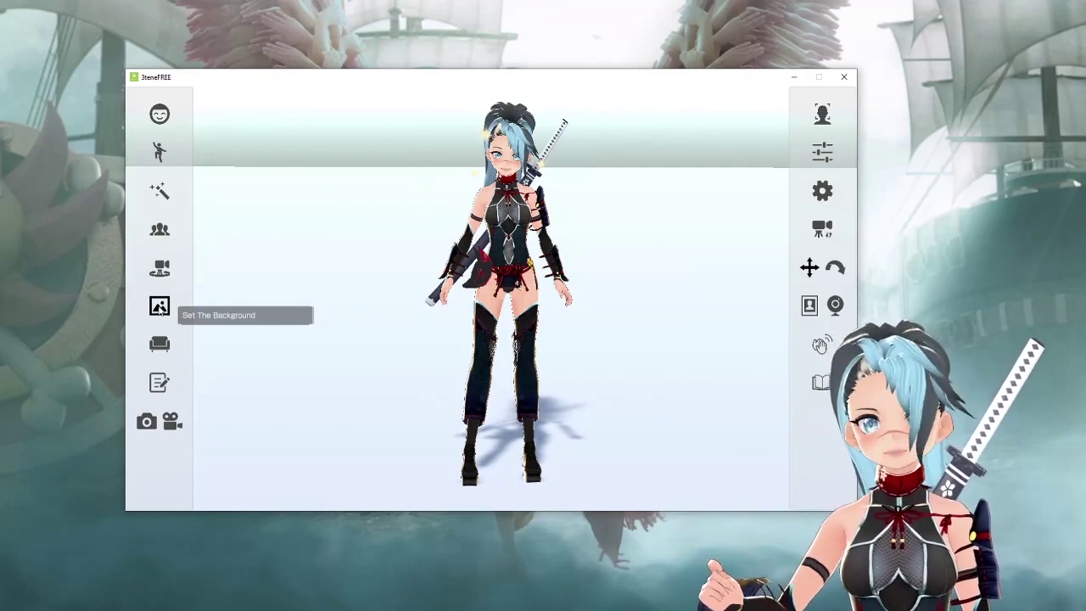
Try the Custom color stage background with Transparent Background, and return the background to Standard.
click(159, 307)
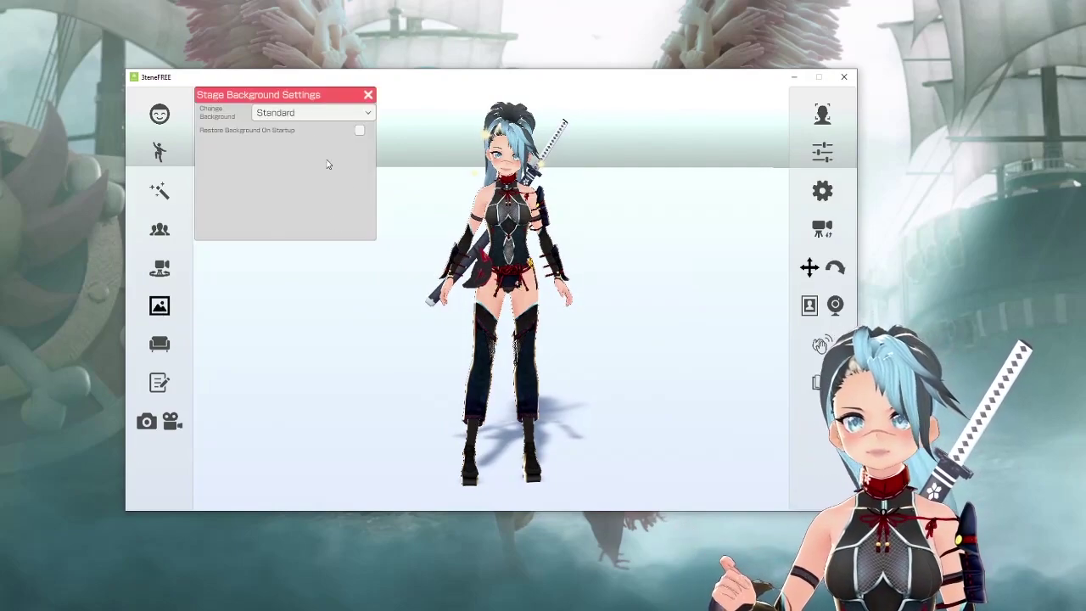
click(314, 114)
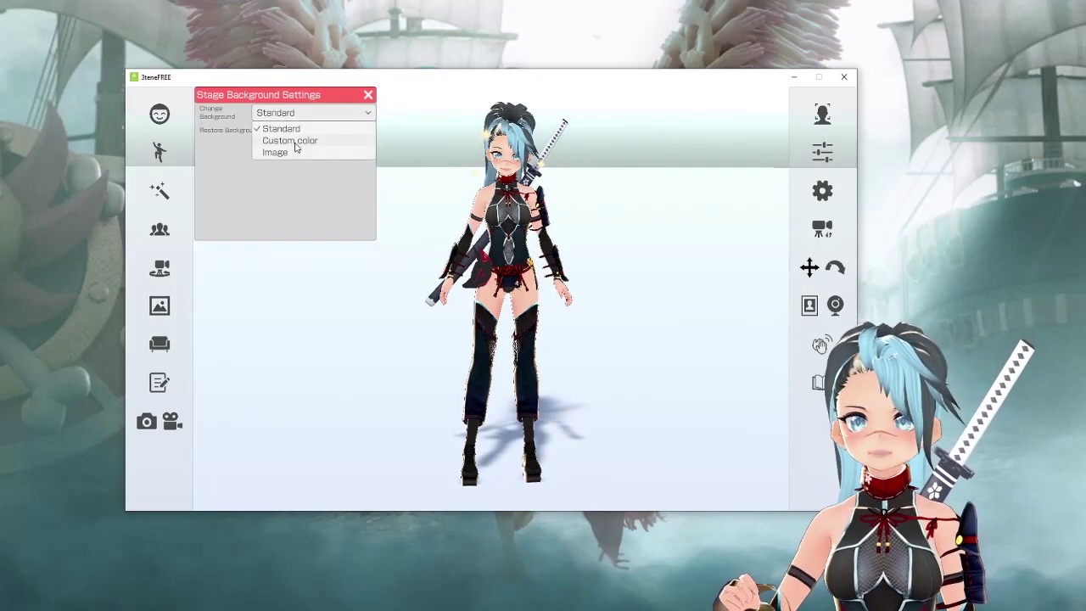
click(293, 140)
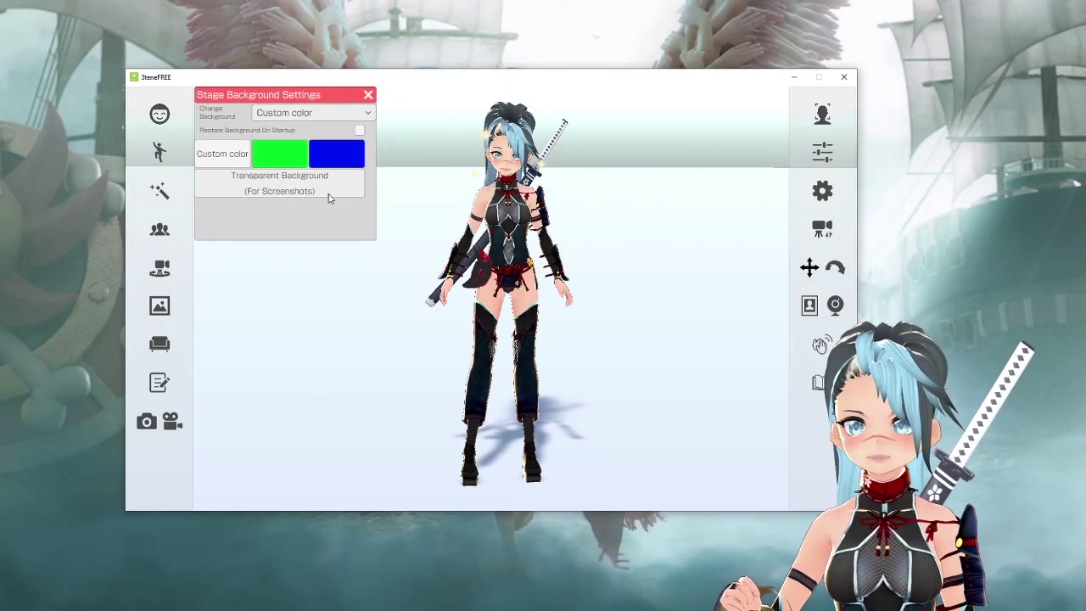
click(330, 194)
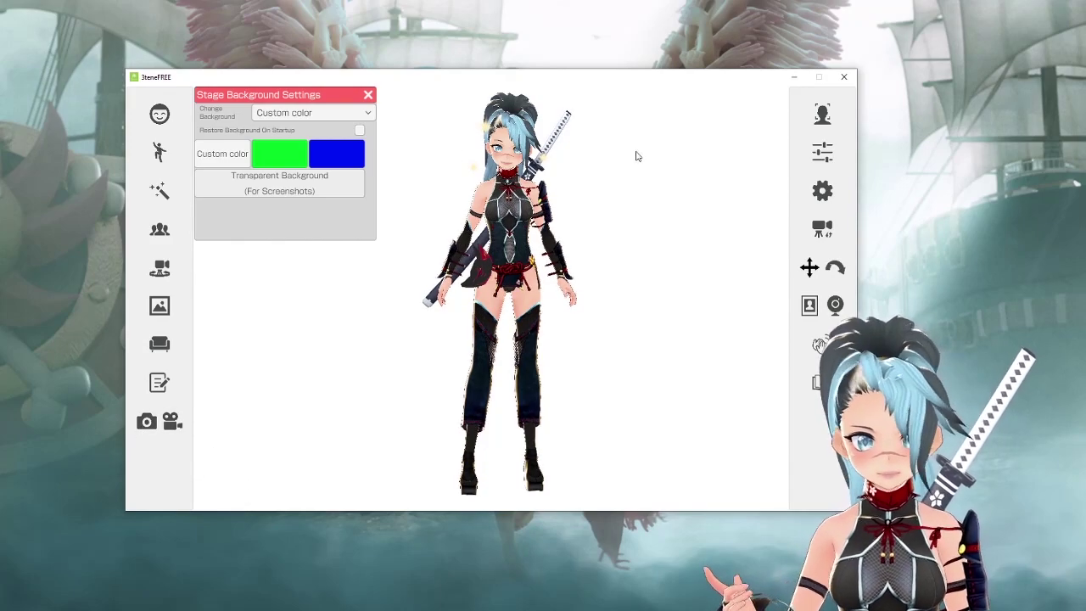
click(340, 116)
click(324, 128)
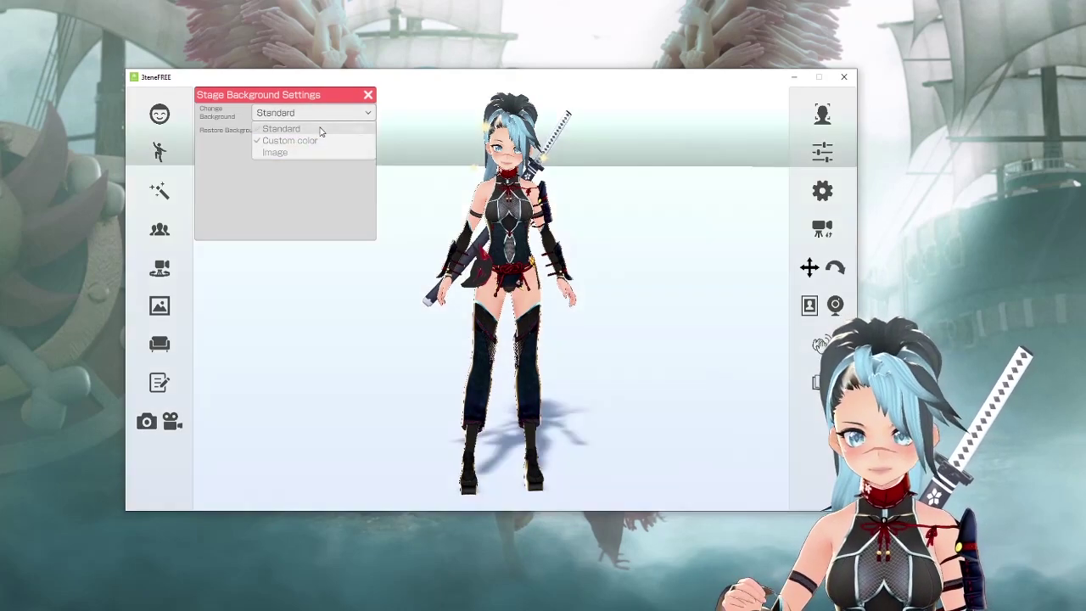
Set the stage background to Image and choose the blue starry space picture.
click(347, 112)
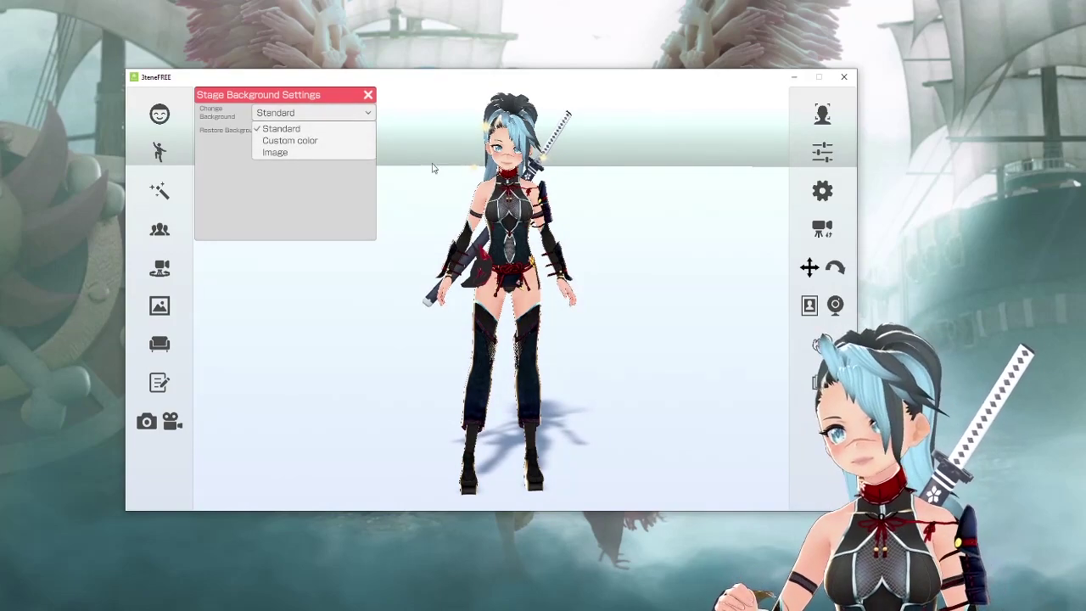
click(323, 159)
click(291, 169)
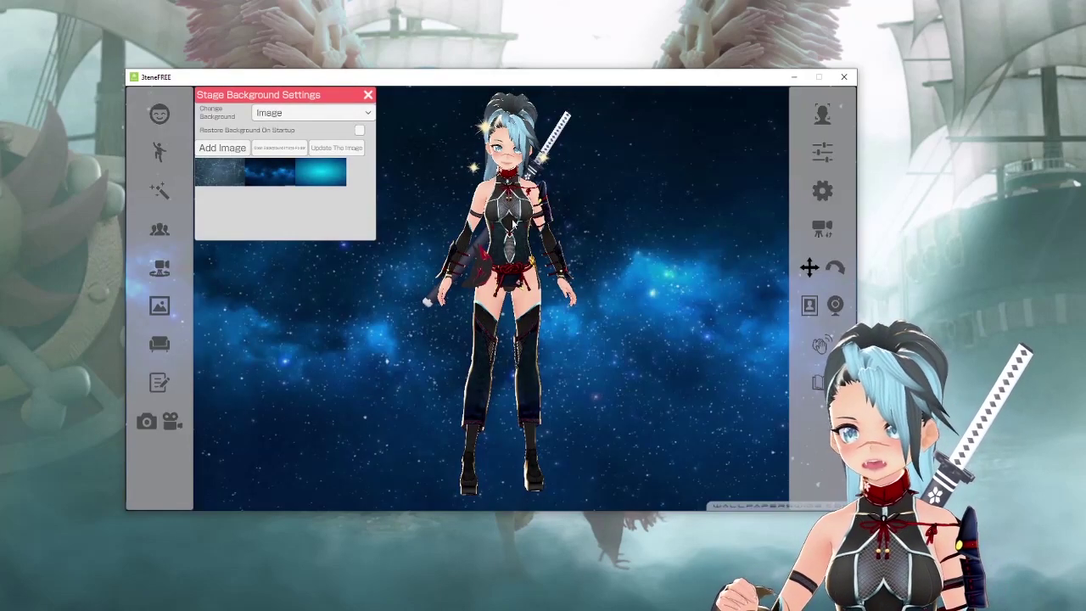
scroll(512, 228, up, 3)
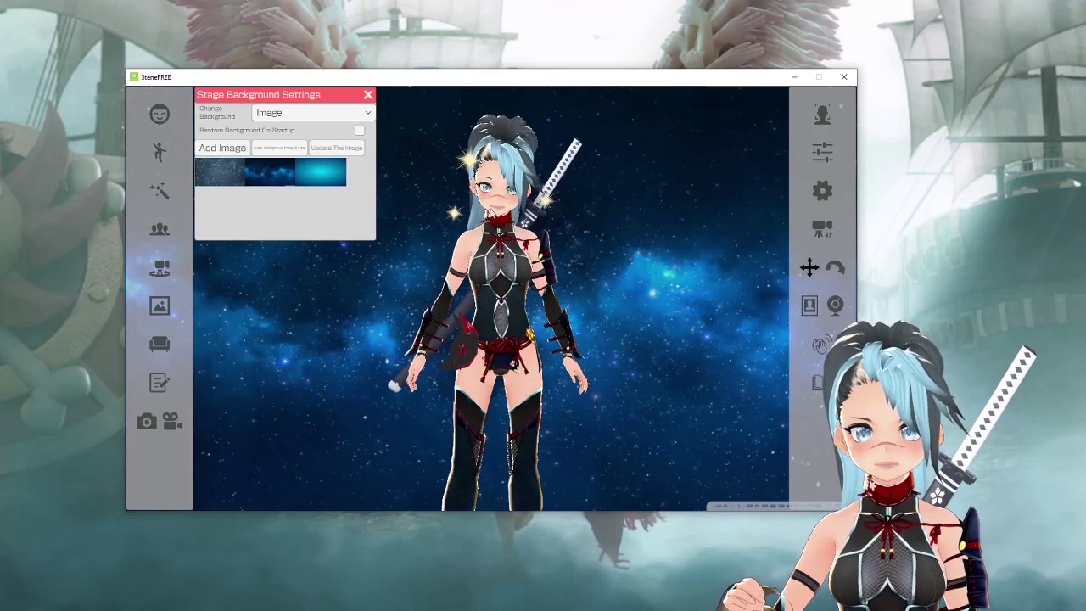
Switch the stage background to the glowing teal gradient picture and close the background settings.
click(321, 171)
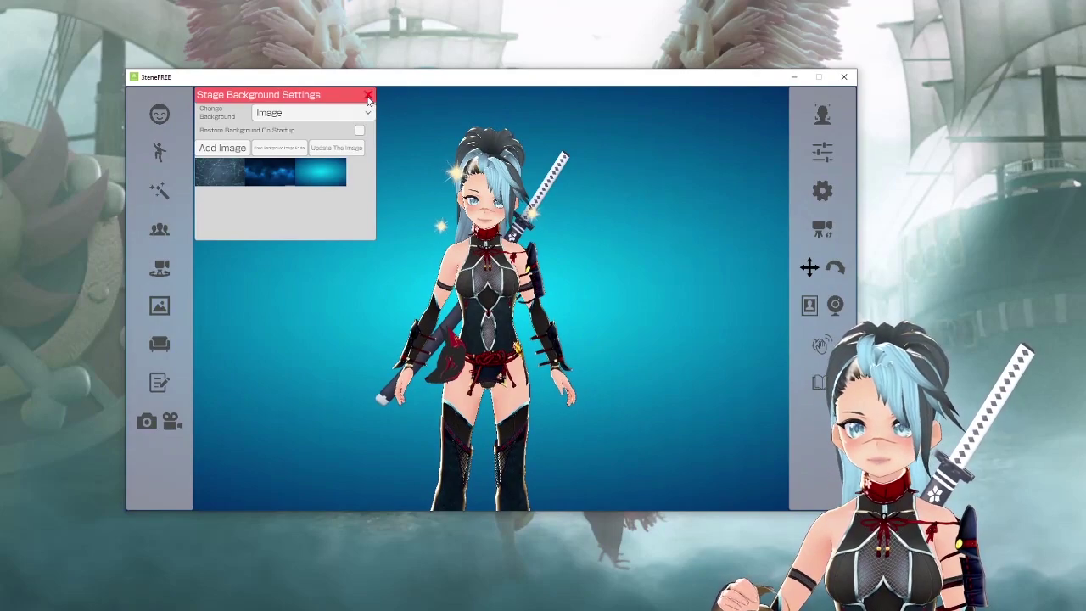
click(367, 96)
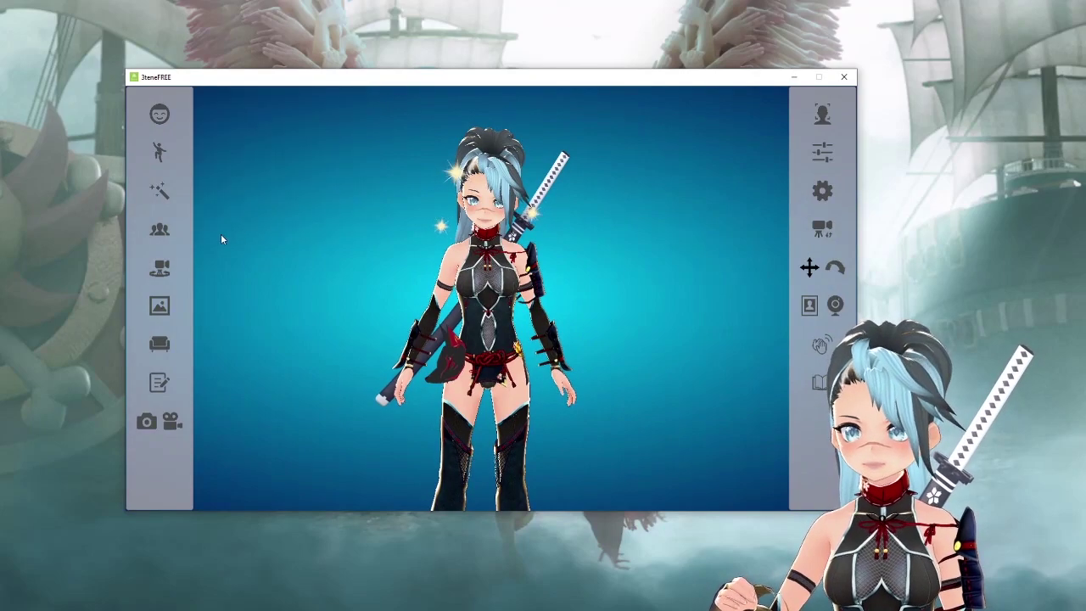
Look through the Body and Object Reading sections of the stage object placement window, and close it.
click(160, 344)
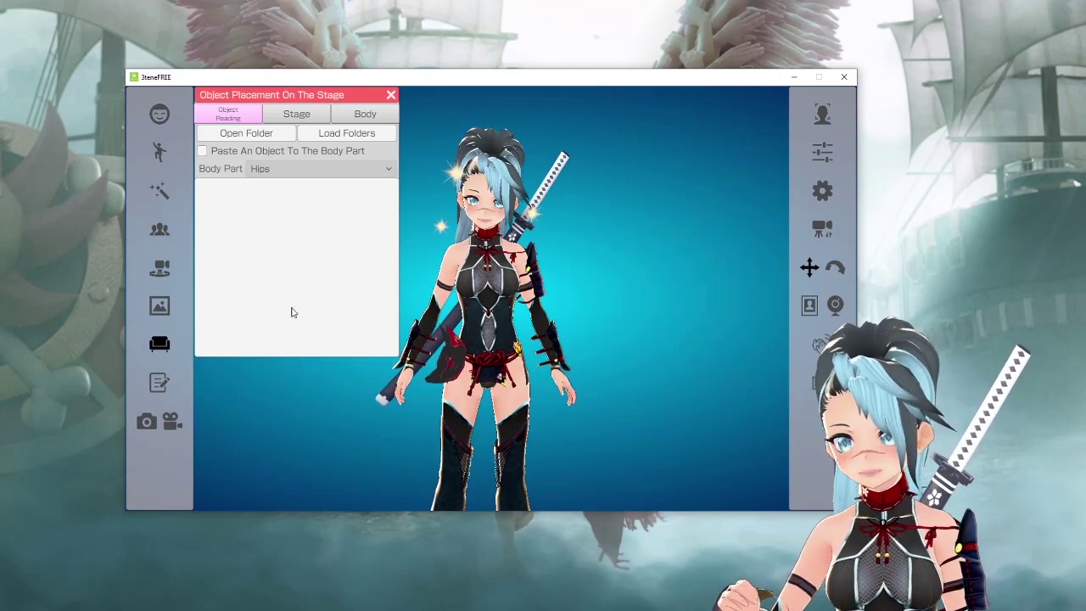
click(365, 114)
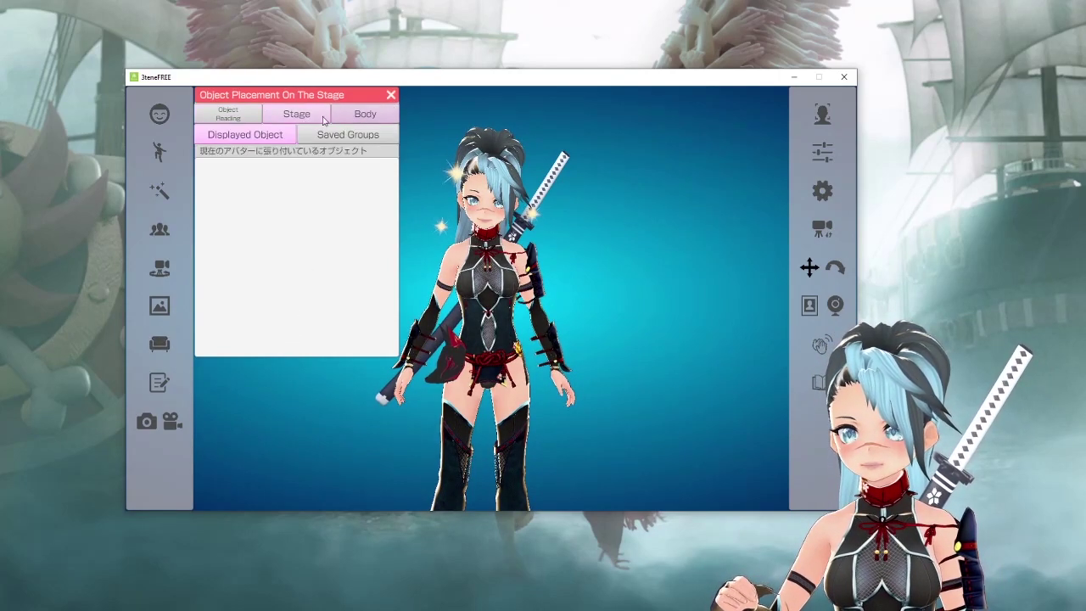
click(228, 114)
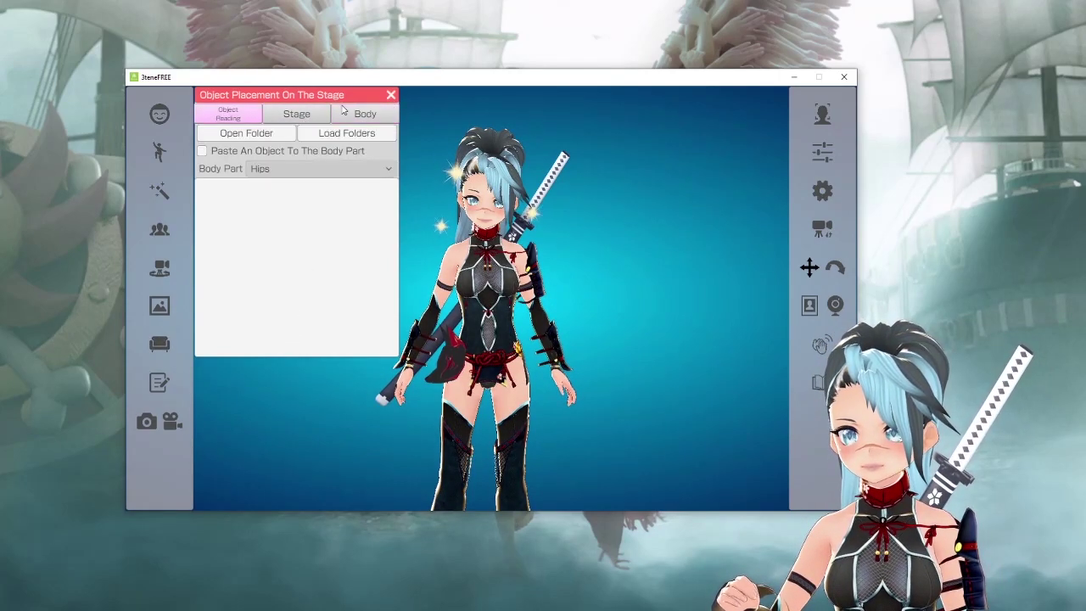
click(391, 94)
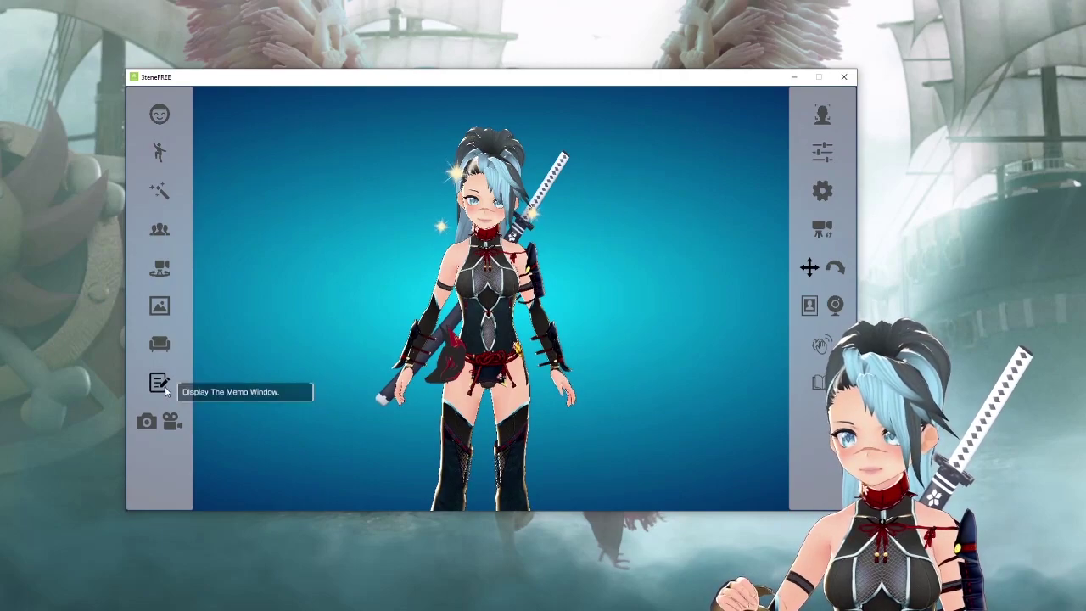
Take a screenshot of the avatar on the stage.
click(149, 424)
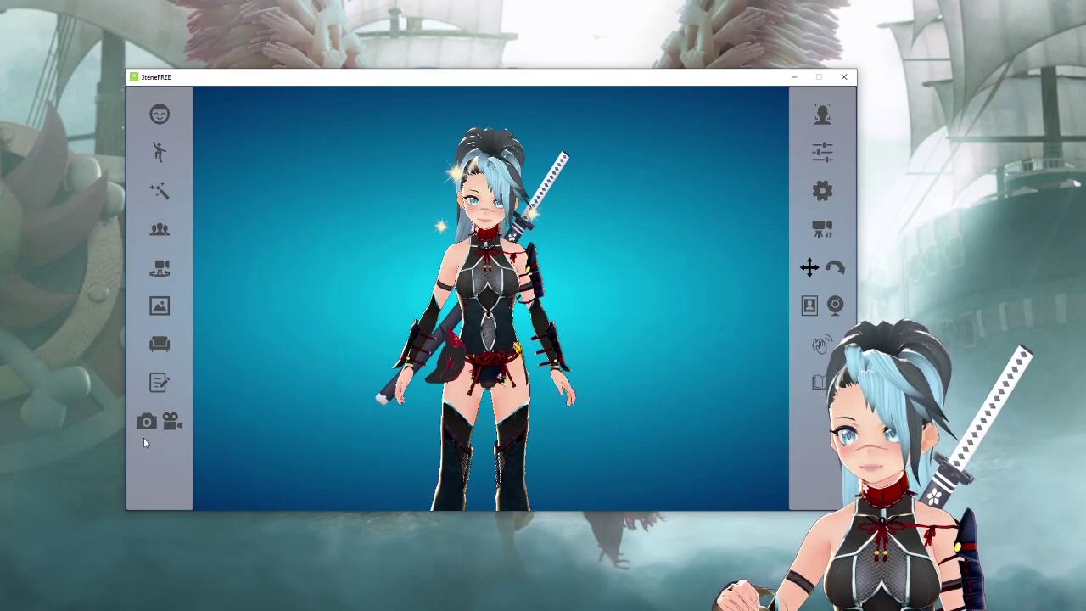
click(146, 422)
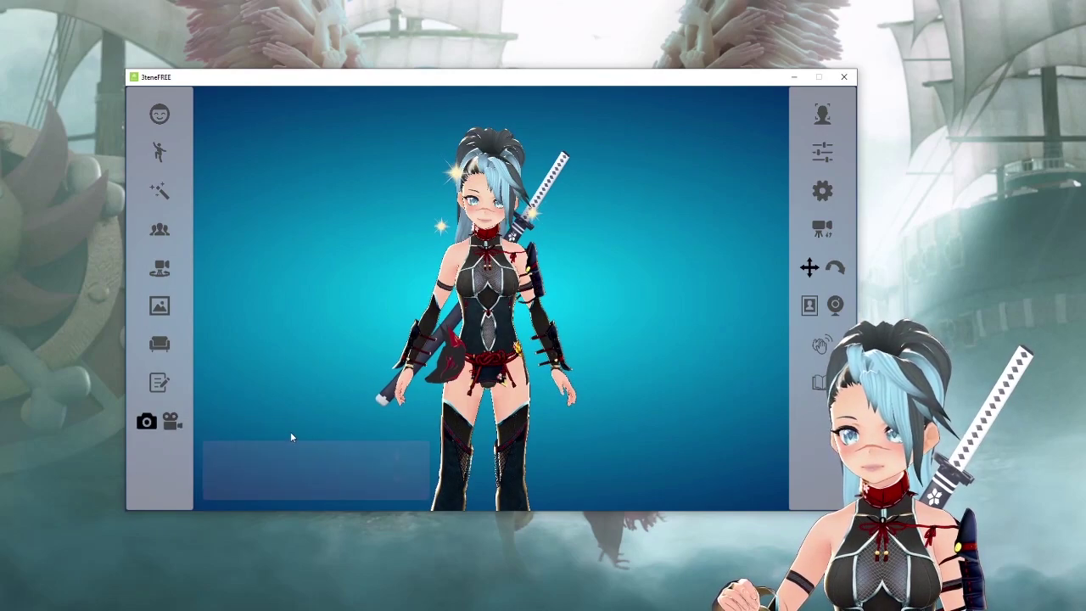
Examine the Recording settings, including the screenshot image formats and the video save directory chooser, and close them without changes.
click(822, 192)
click(356, 139)
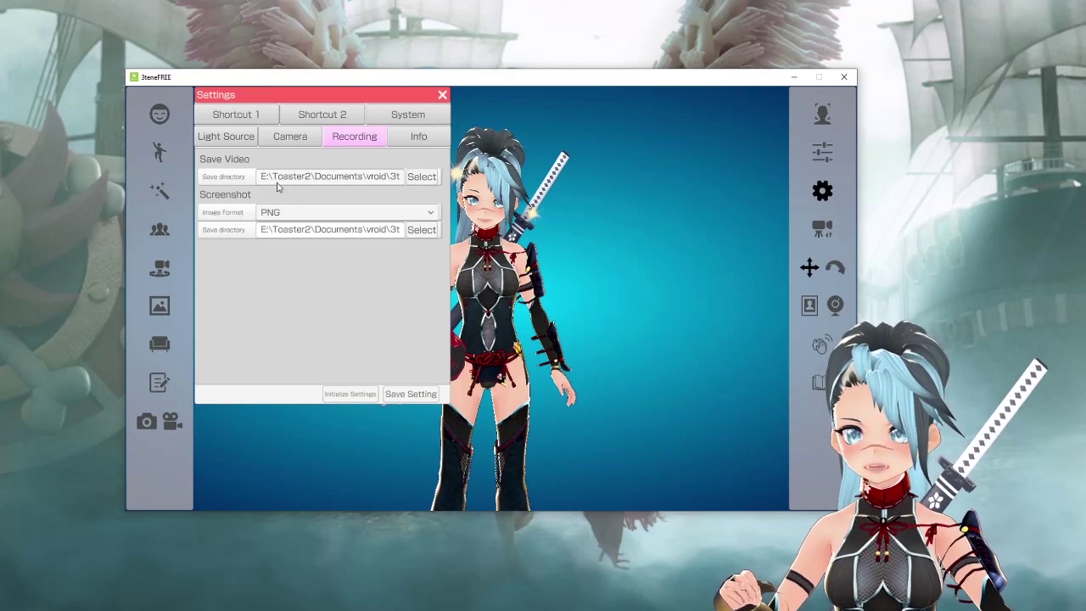
click(263, 213)
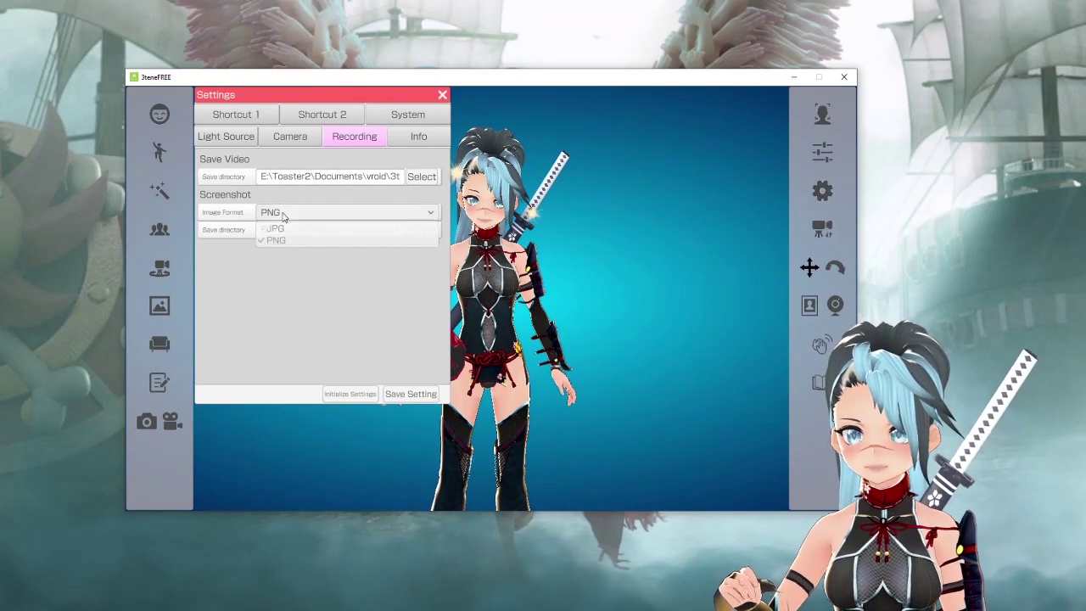
click(365, 217)
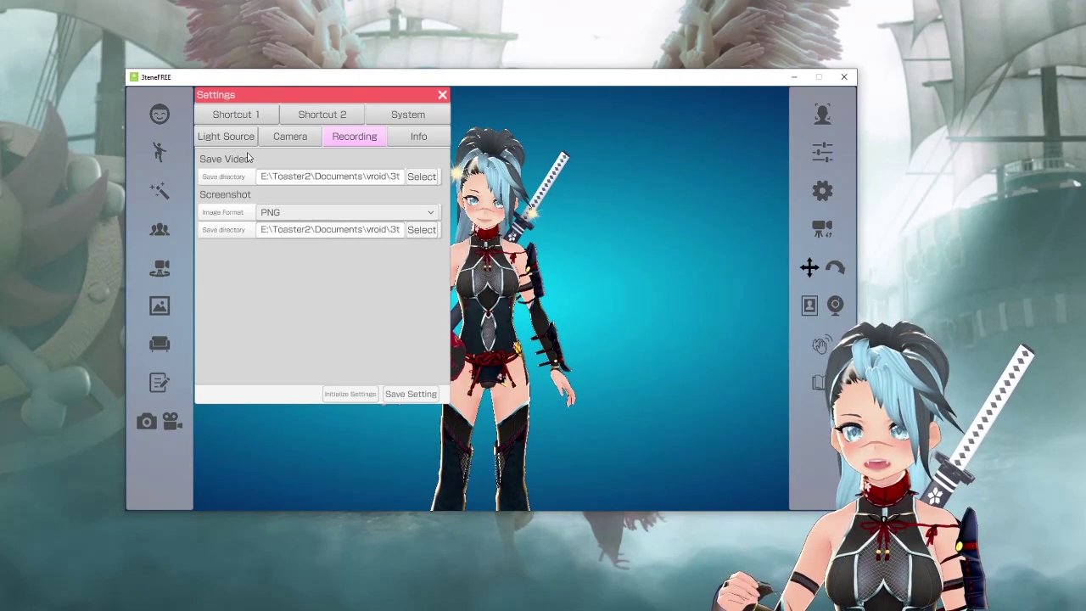
click(421, 176)
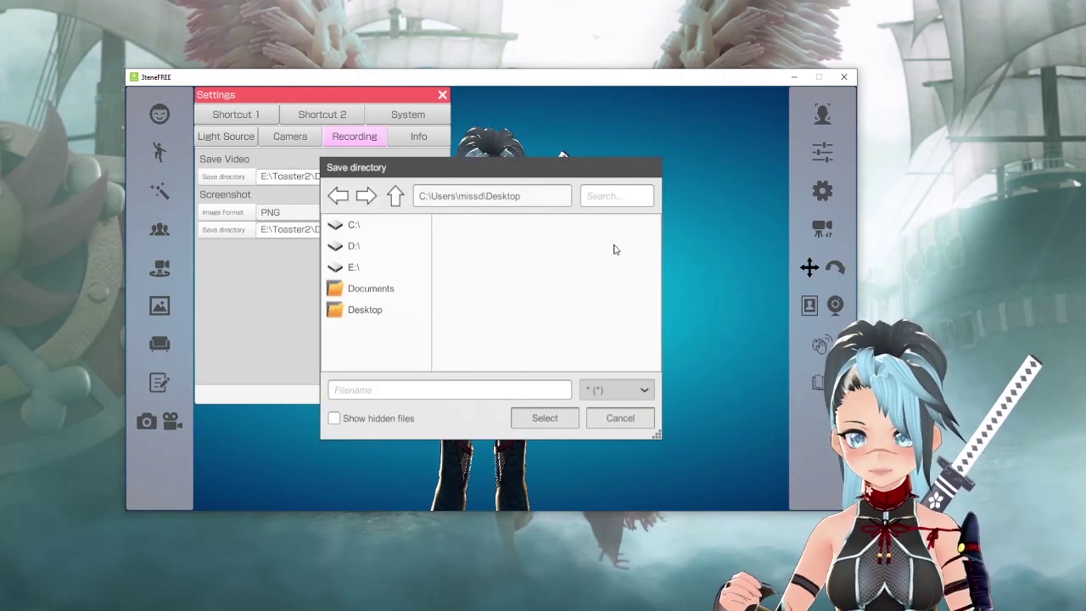
click(633, 418)
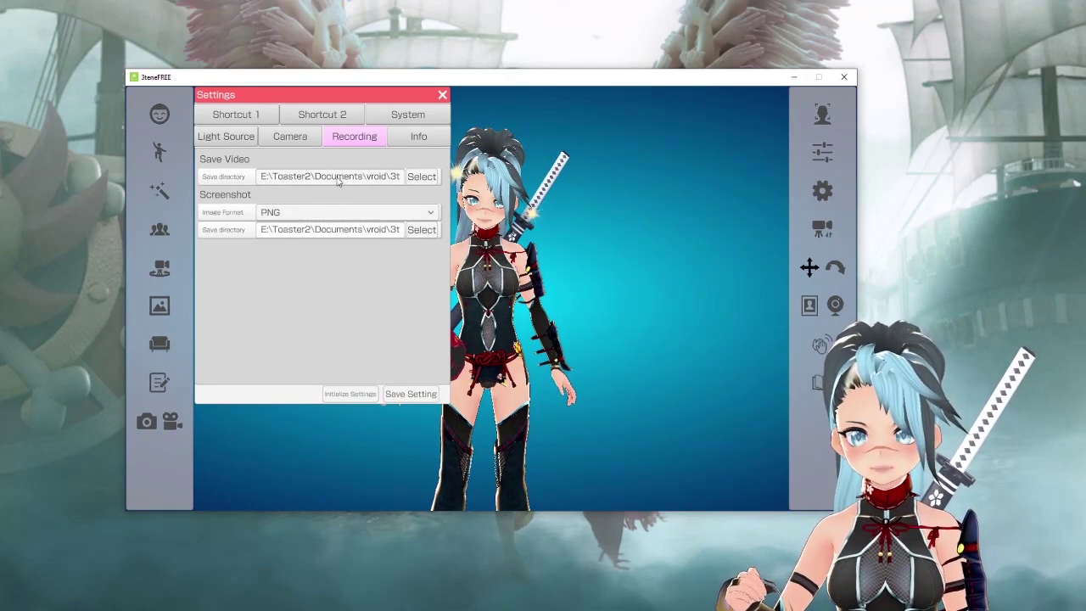
click(442, 94)
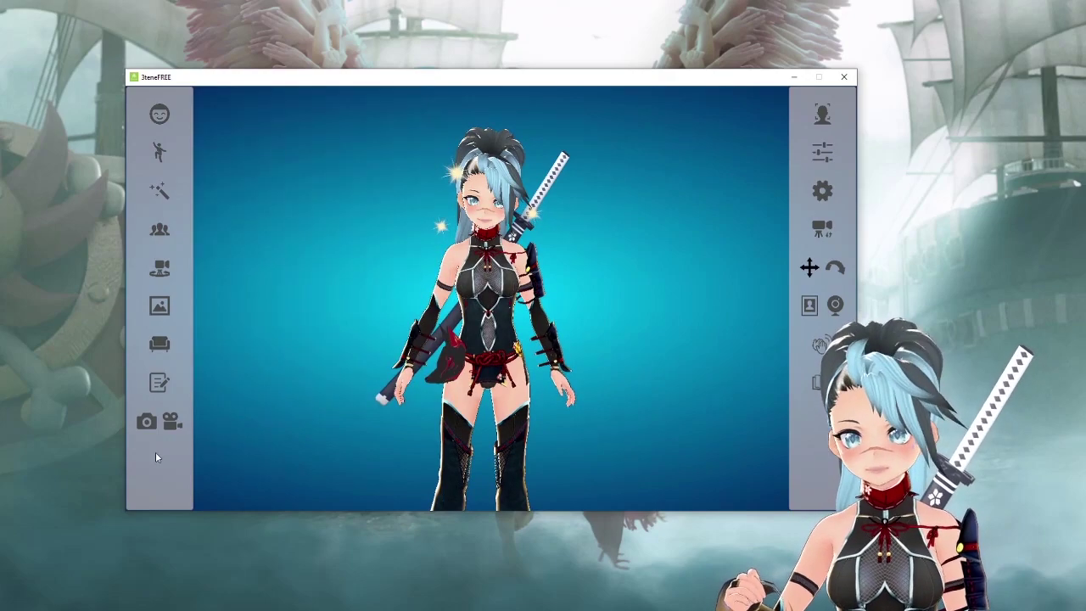
Try to start webcam face tracking and lip-sync for Avatar 1, and close the tracking window.
click(822, 115)
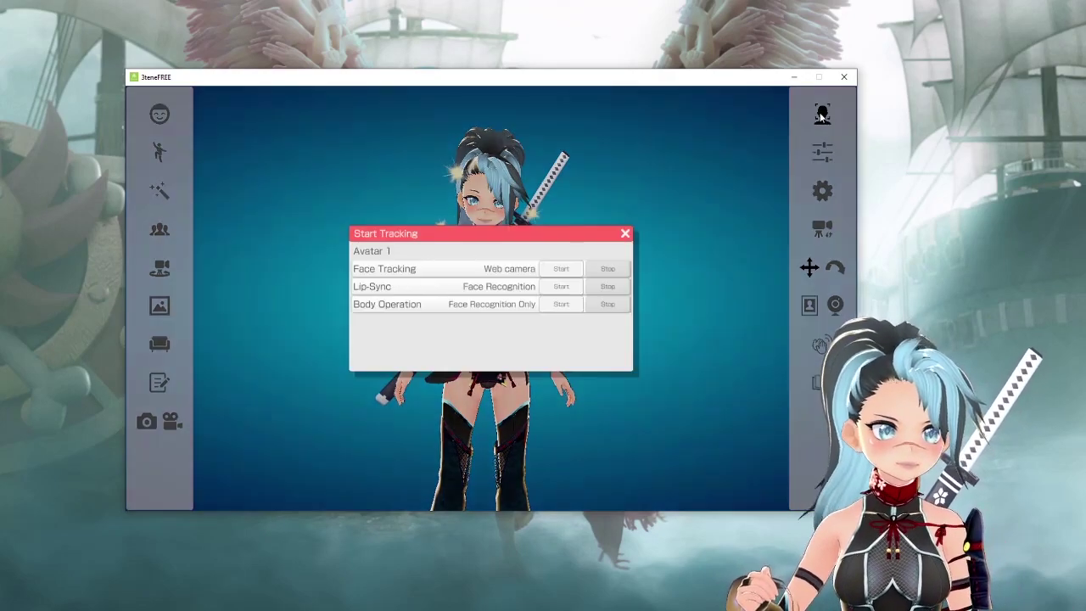
click(573, 272)
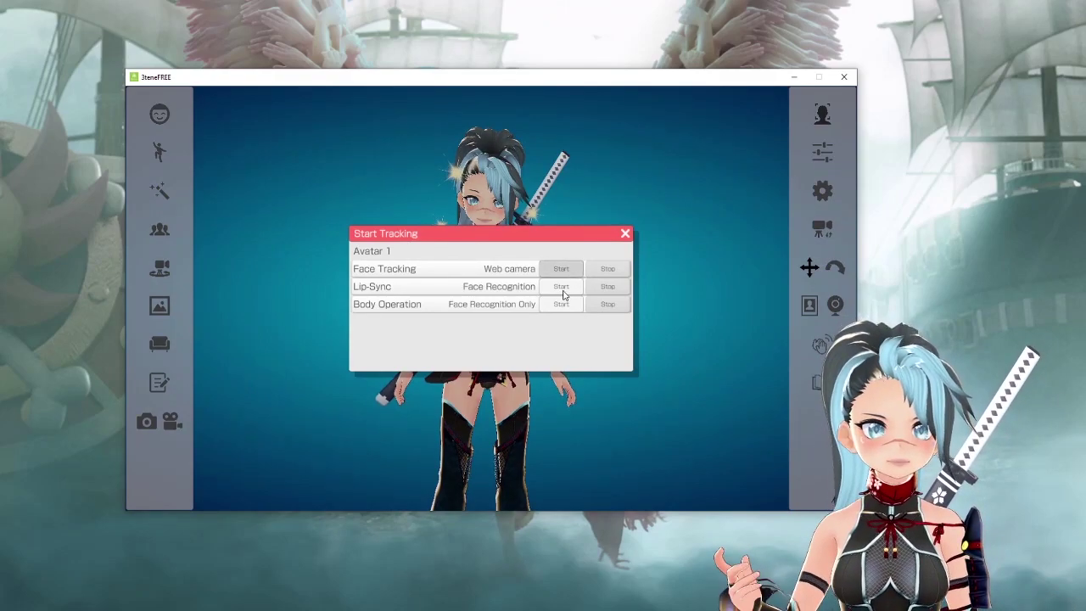
click(561, 287)
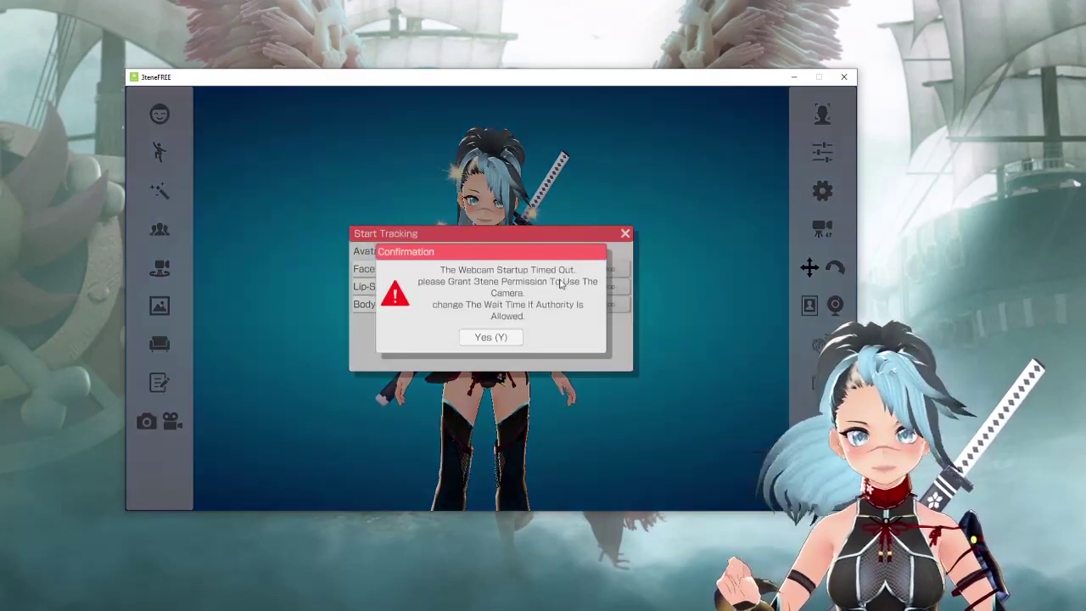
click(490, 338)
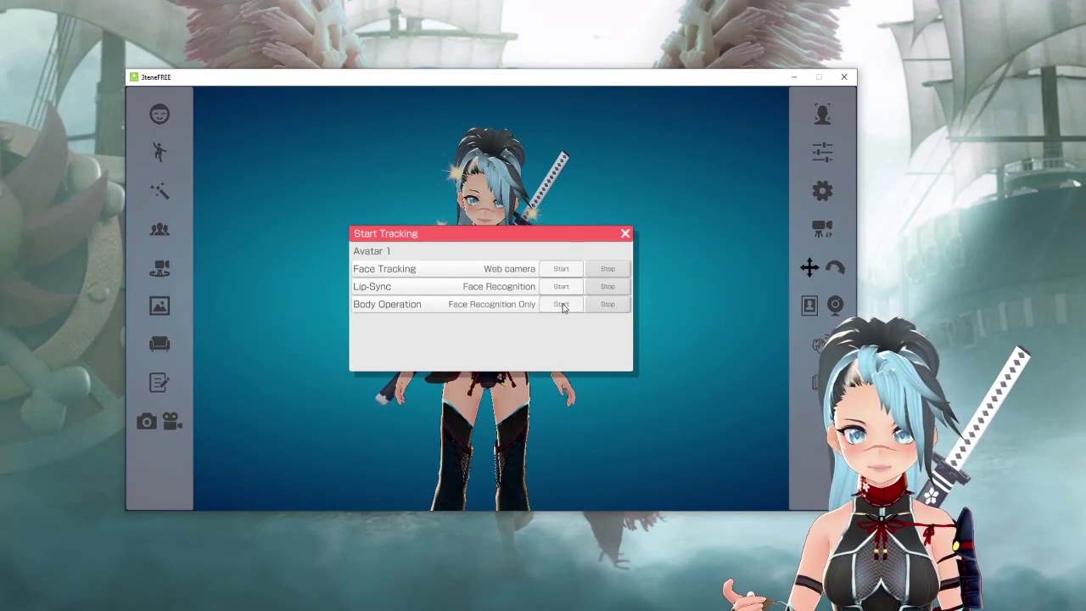
click(626, 235)
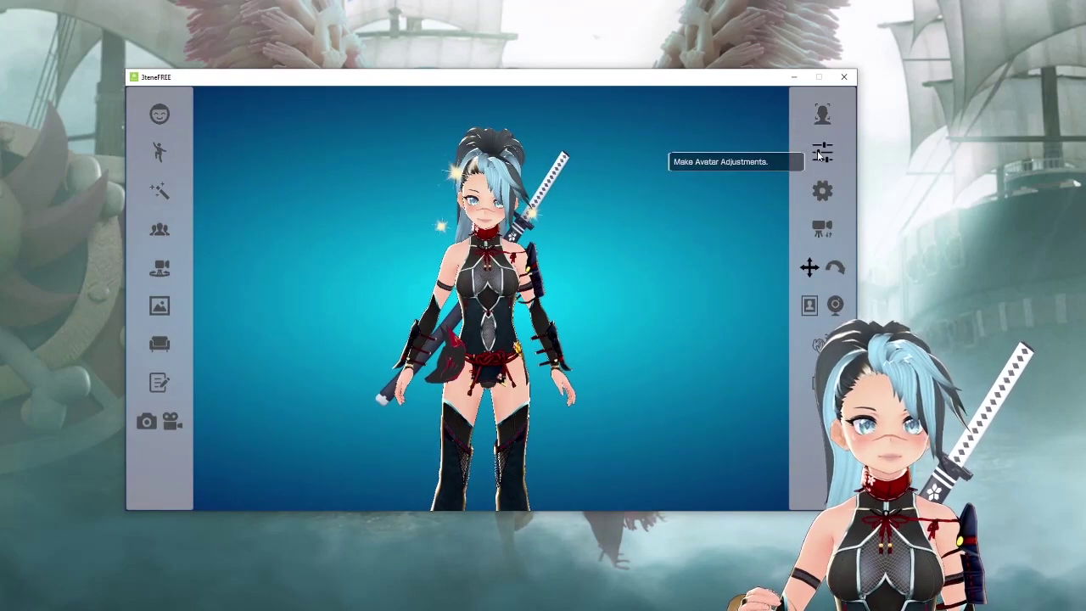
Examine the avatar adjustment options for the Face, Body and Other categories.
click(822, 151)
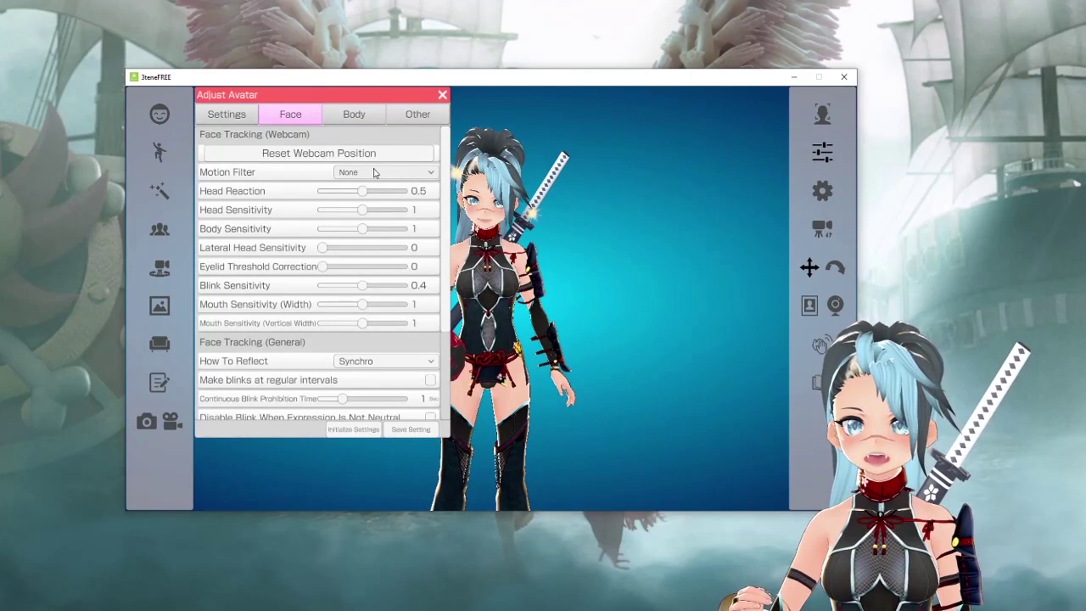
scroll(333, 233, down, 2)
scroll(333, 233, down, 2)
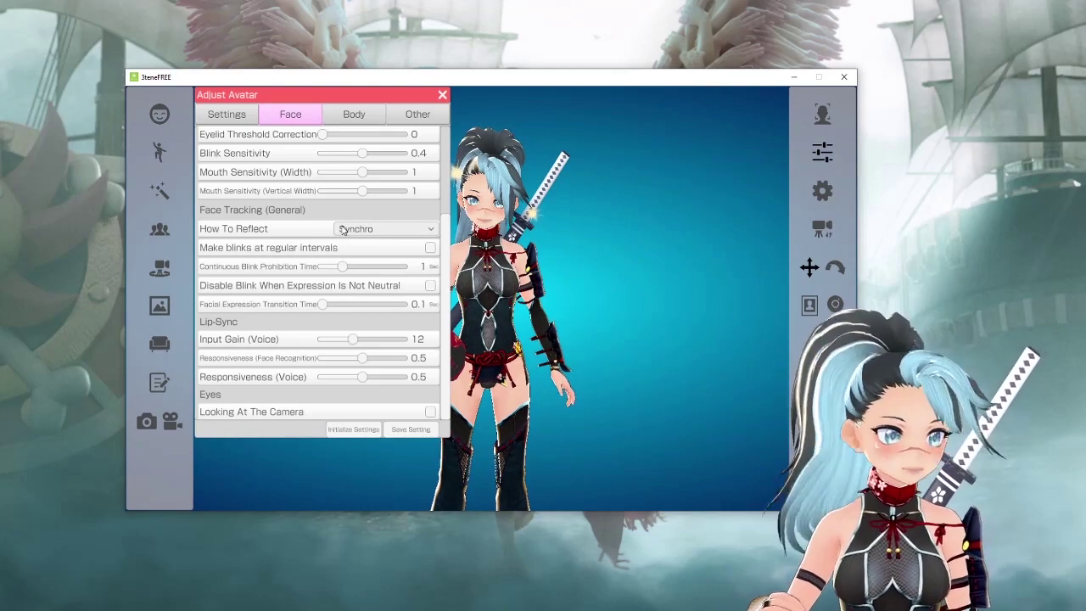
scroll(343, 230, up, 4)
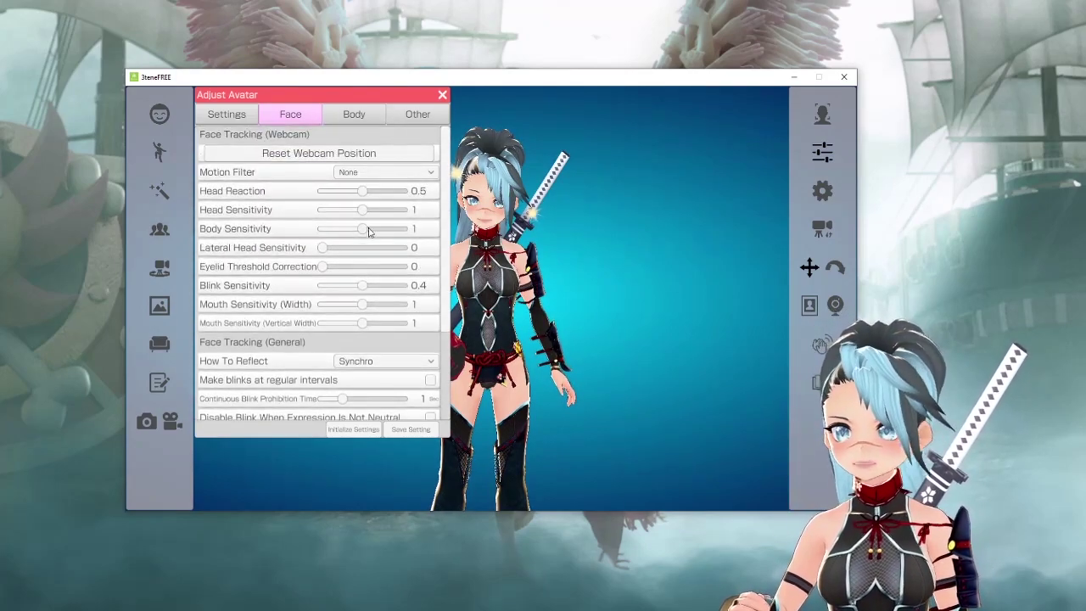
scroll(365, 238, down, 4)
scroll(351, 254, up, 4)
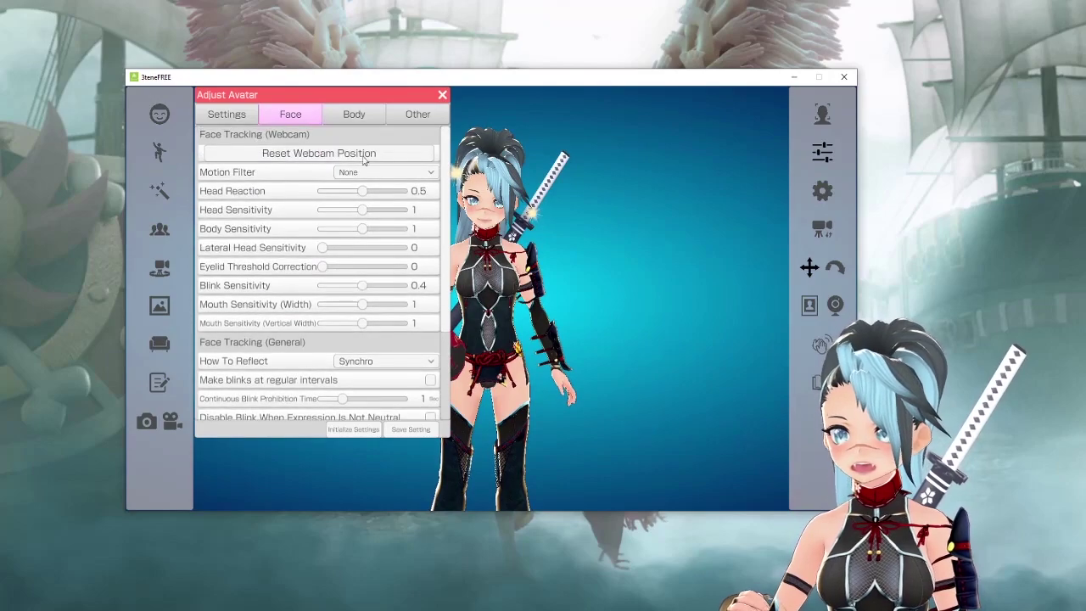
click(354, 113)
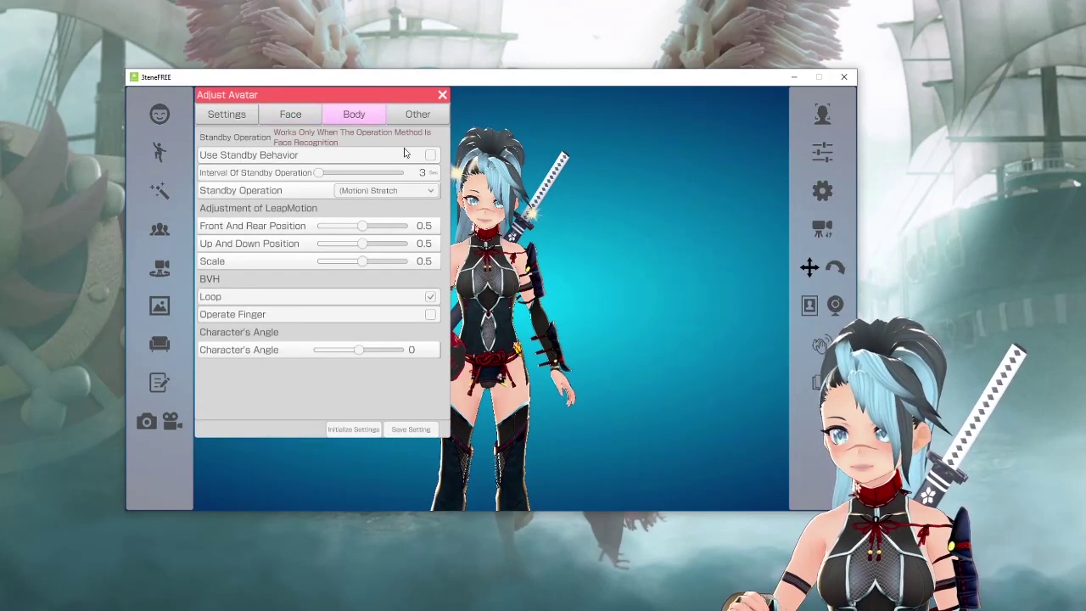
click(419, 115)
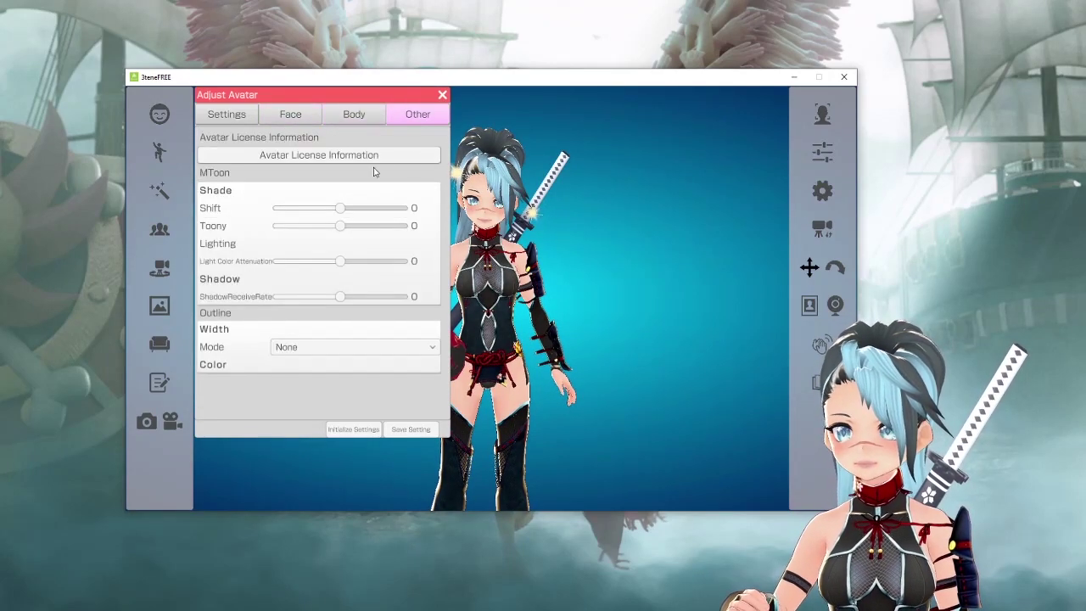
Check the available web cameras and lip-sync voice inputs in the avatar's tracking settings, and close the adjustments without changes.
click(231, 113)
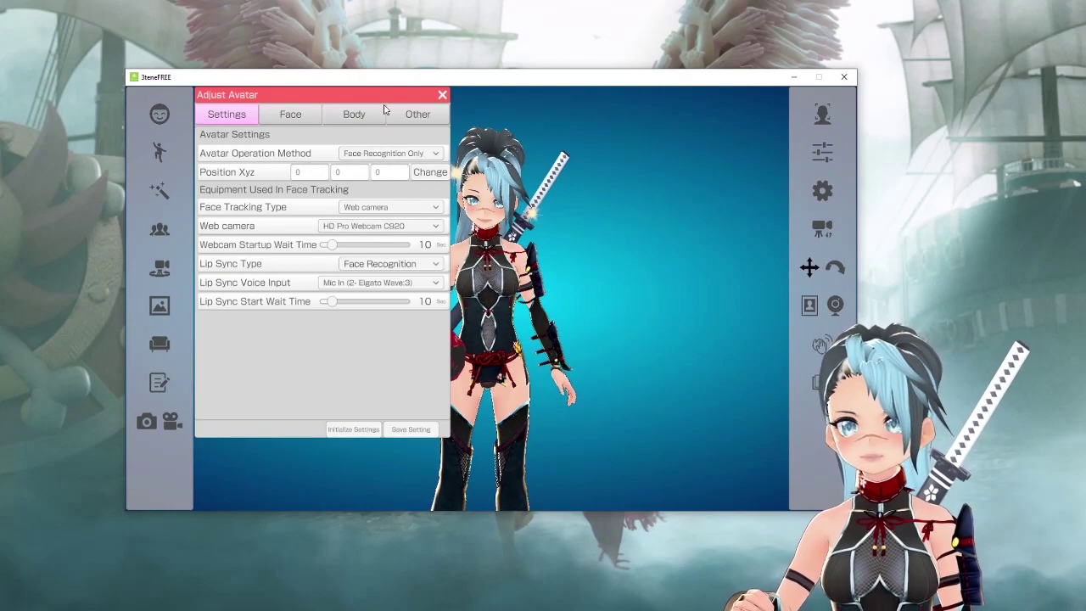
click(377, 227)
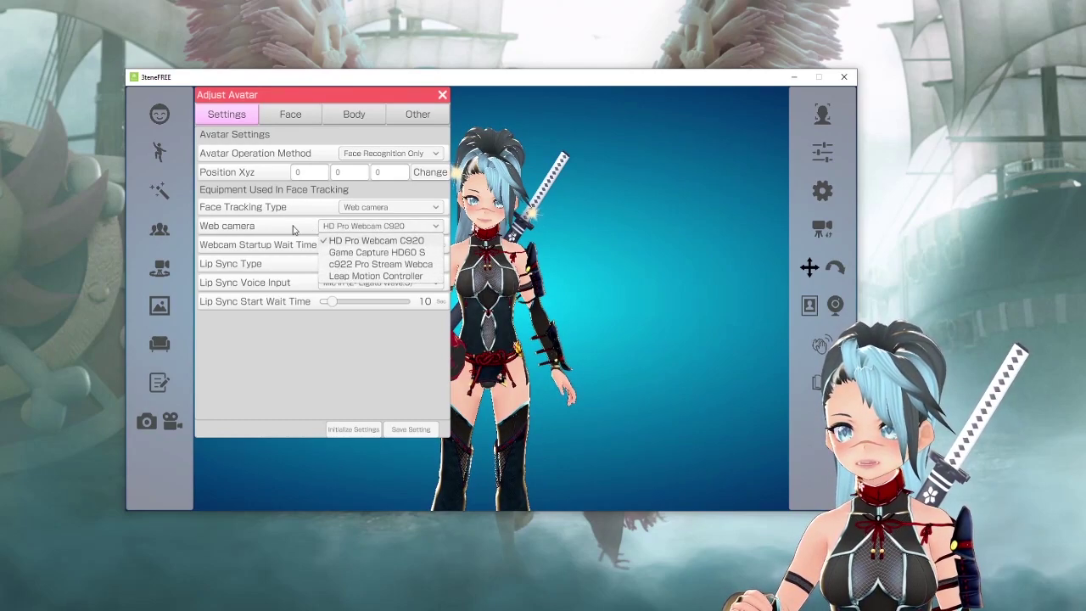
click(382, 226)
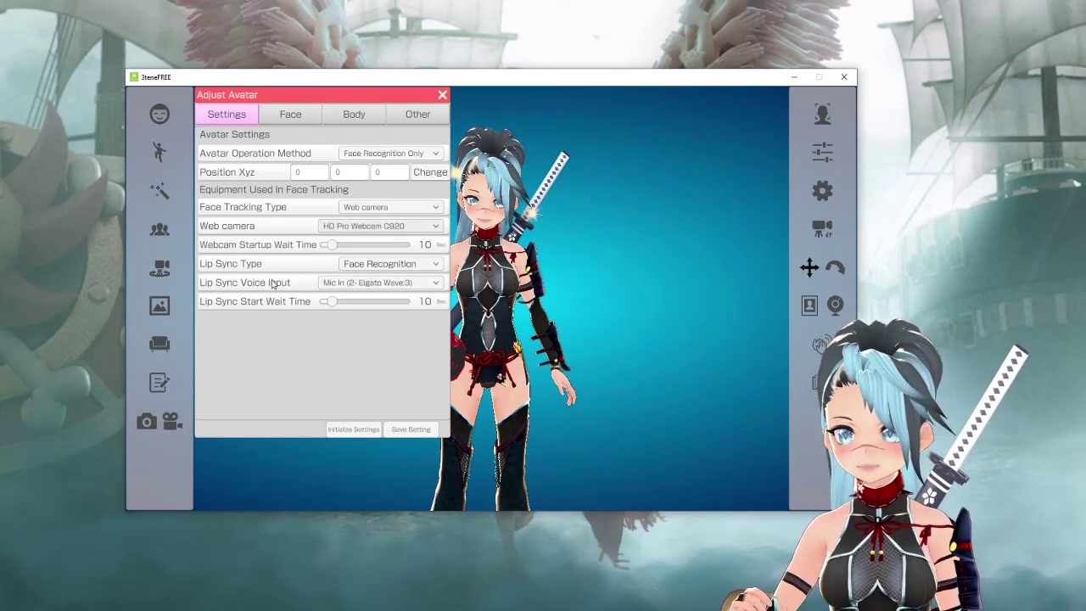
click(386, 282)
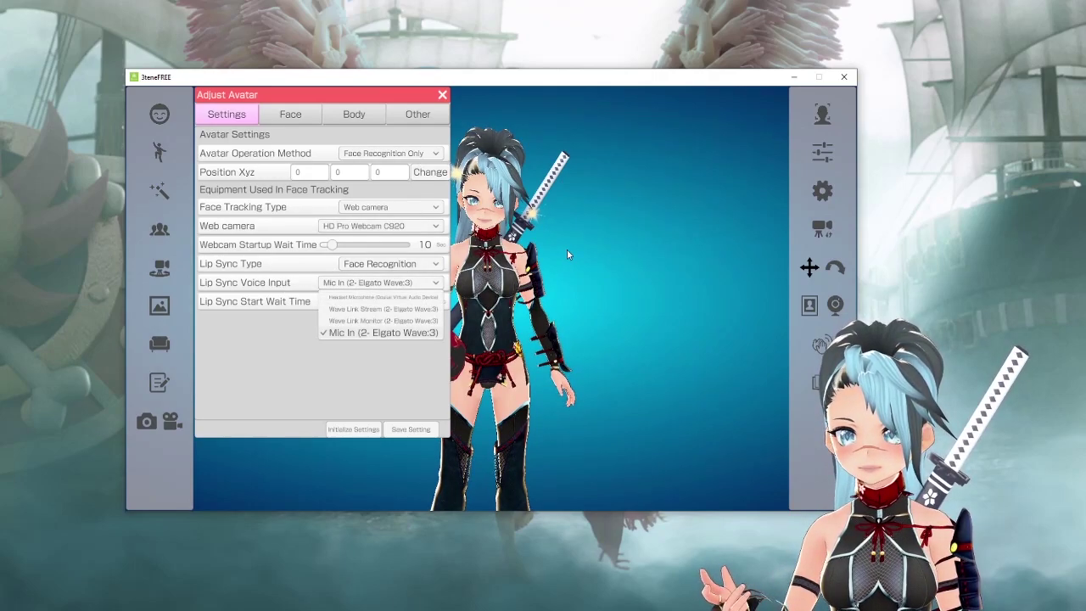
click(300, 353)
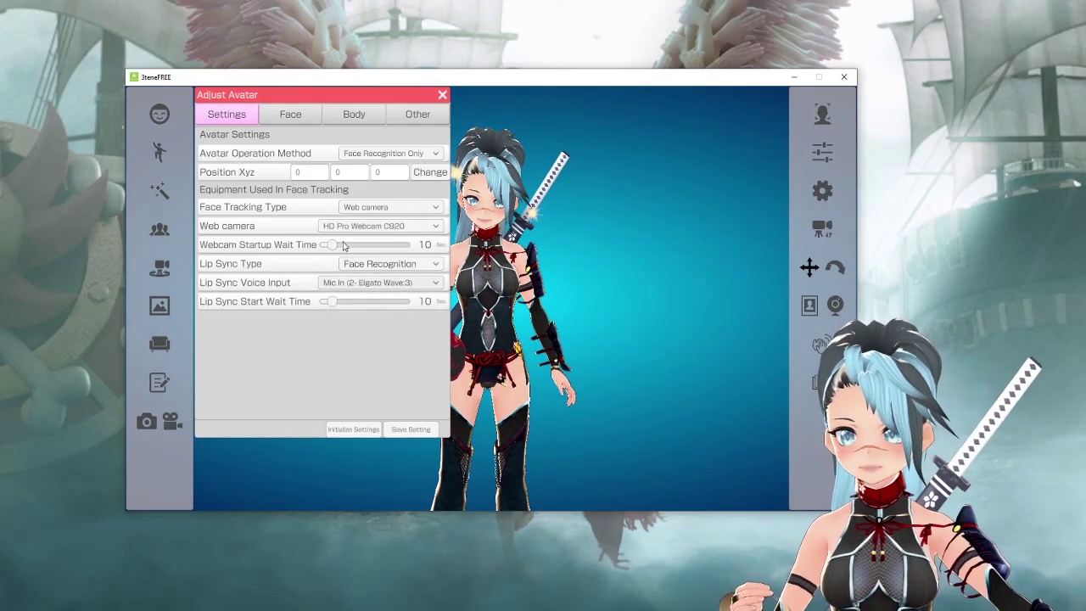
click(441, 95)
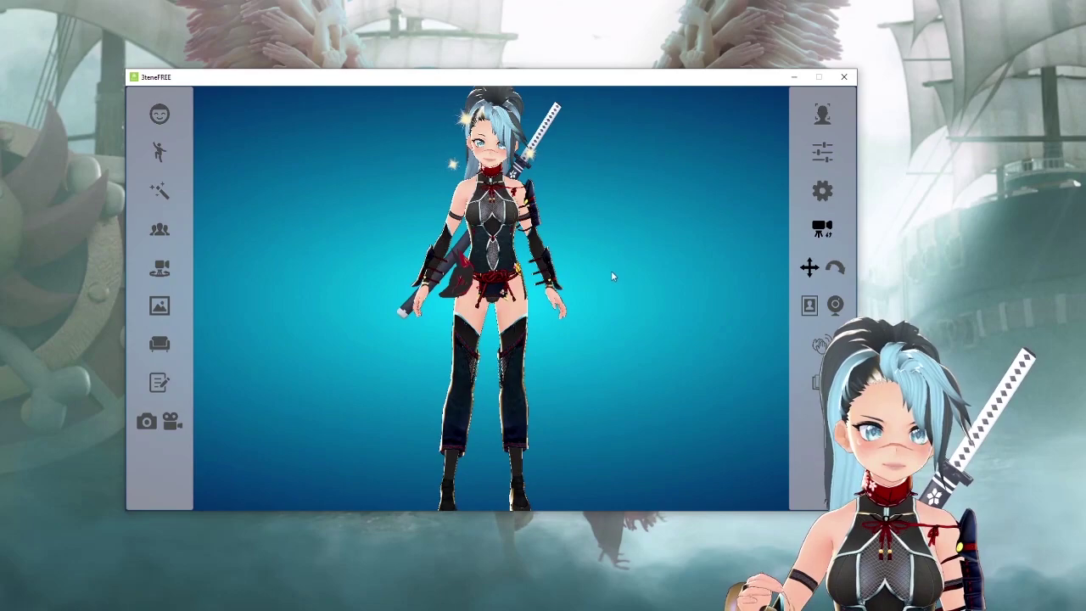
Move the avatar out of the frame, reset the camera to its default position, and shift the avatar lower on the stage.
drag(594, 280, 519, 347)
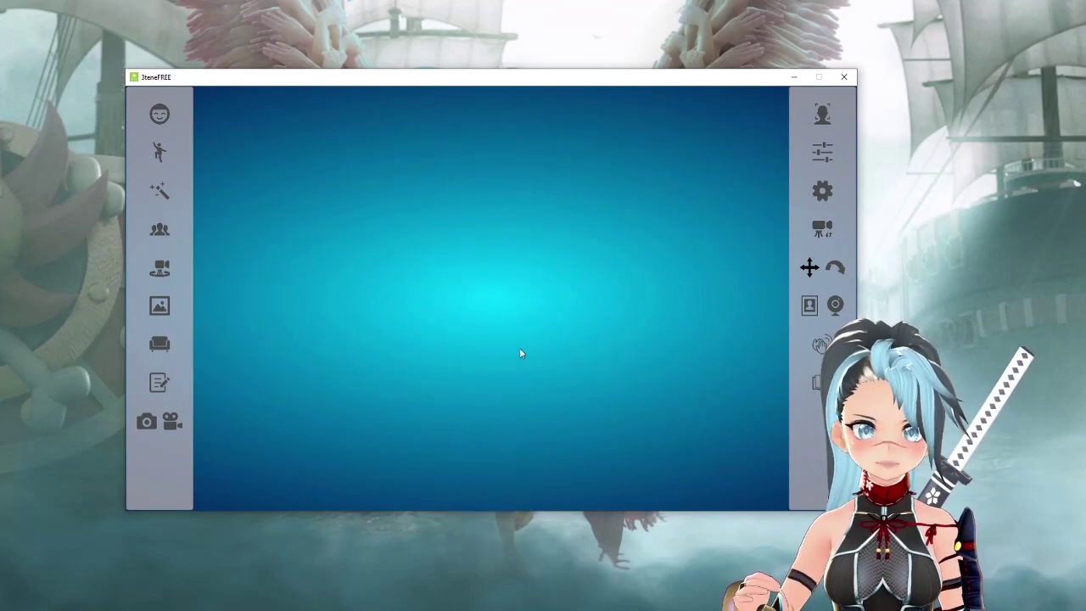
click(828, 236)
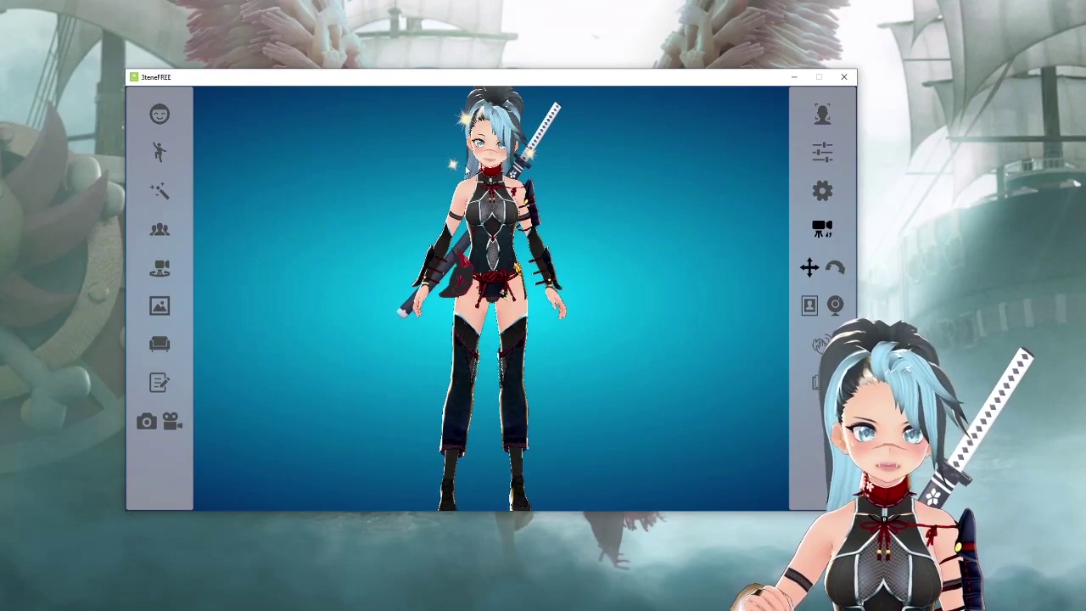
click(811, 269)
drag(701, 265, 587, 308)
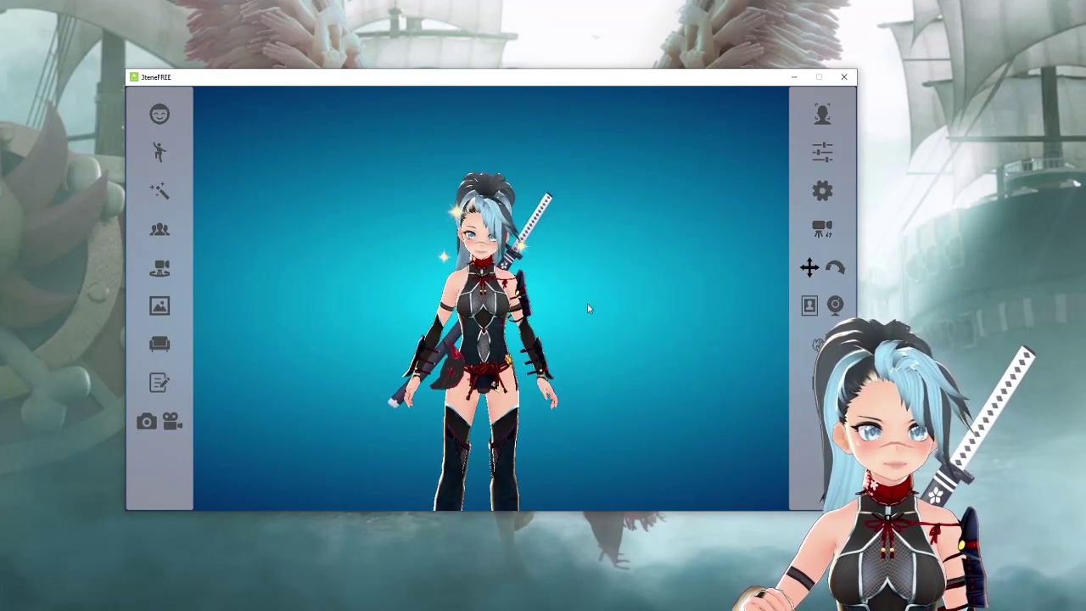
Check the webcam image display and decline its confirmation, and preview the LeapMotion camera image before closing it.
click(810, 306)
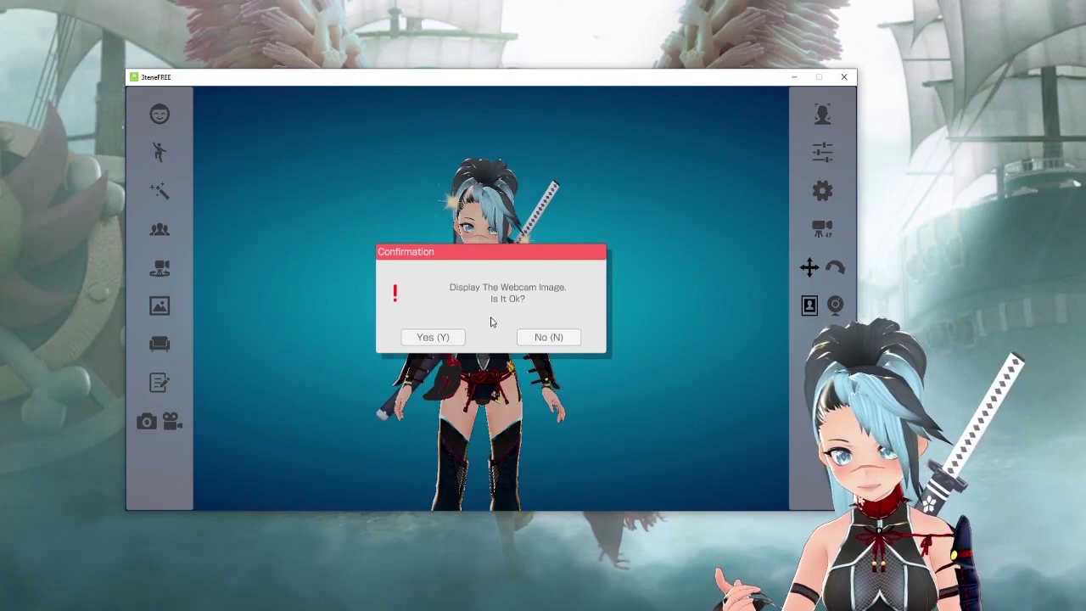
click(553, 337)
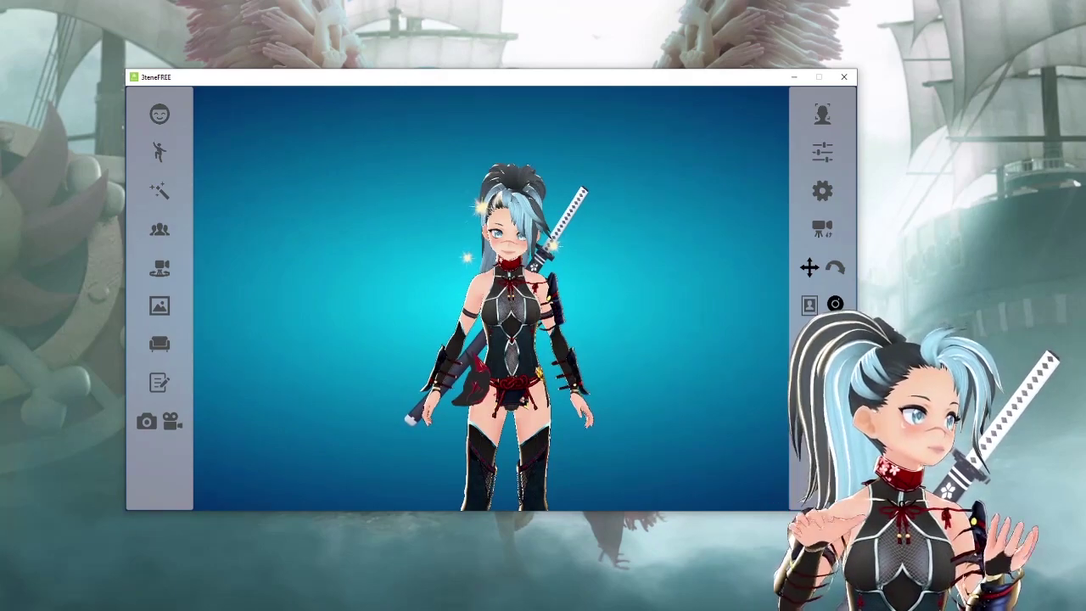
click(835, 303)
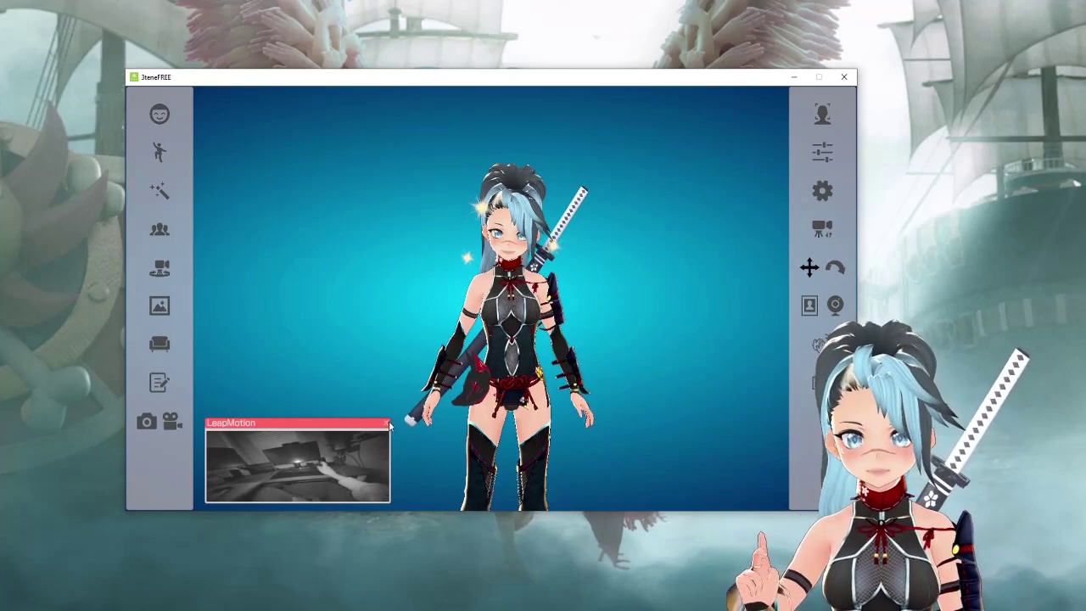
click(818, 343)
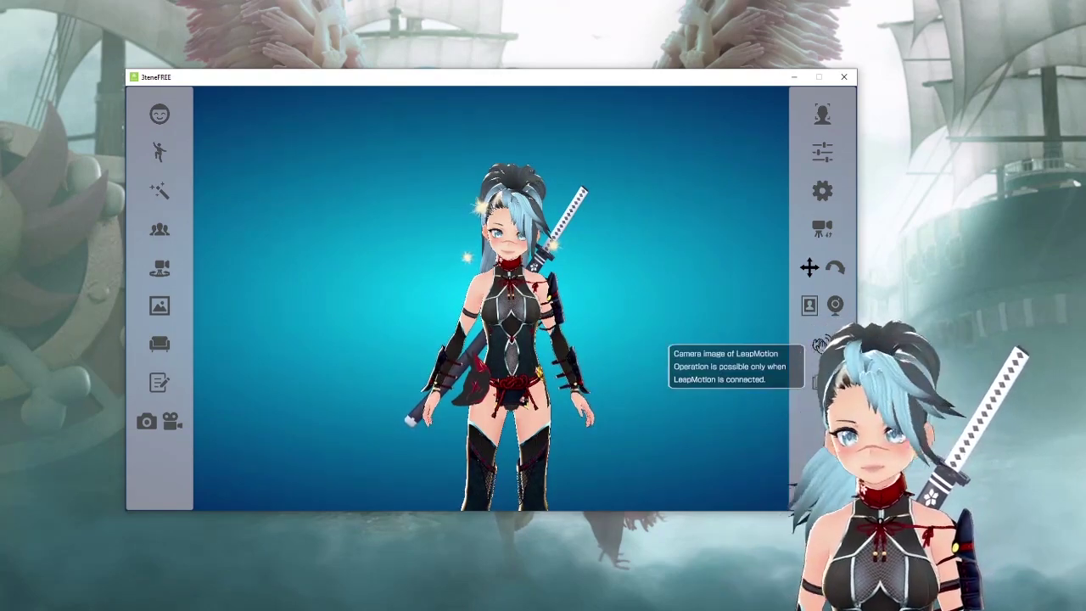
Set the window resolution to 1600x900 in the System settings, repositioning the program window on the desktop.
click(823, 191)
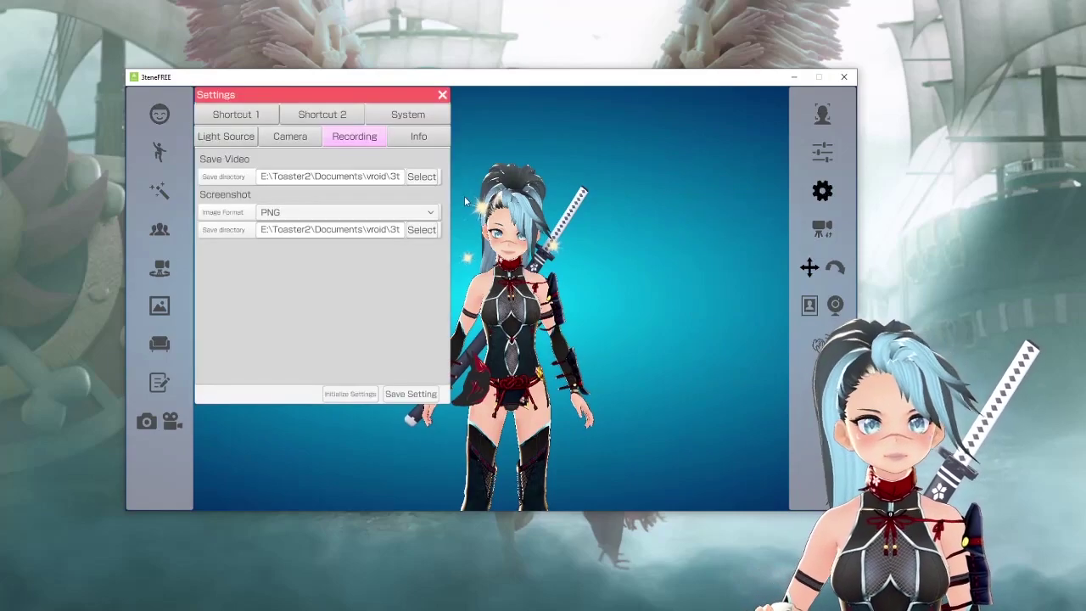
click(408, 115)
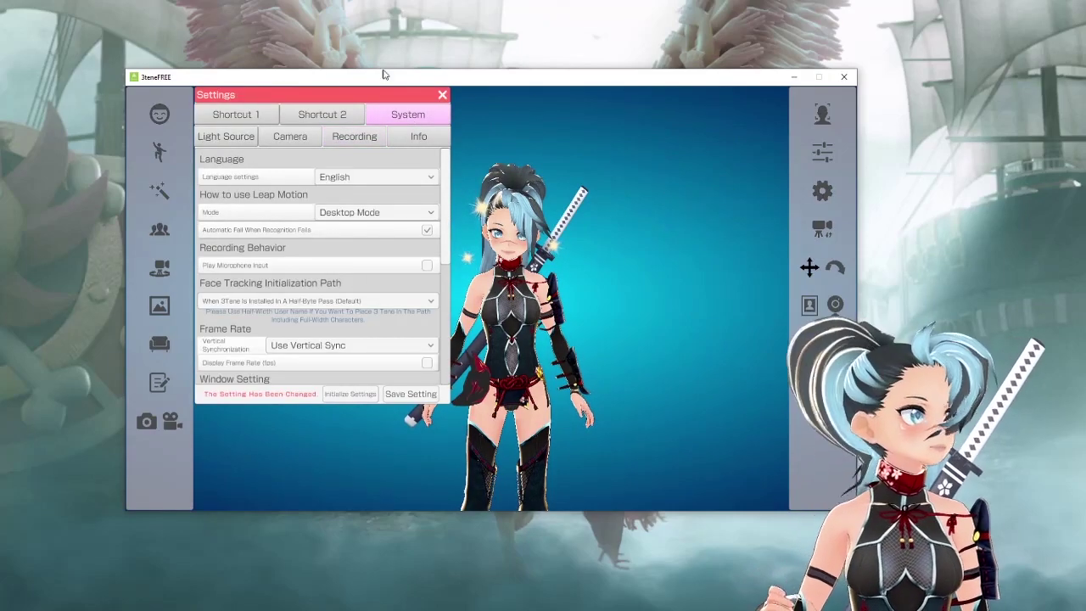
drag(600, 81, 627, 108)
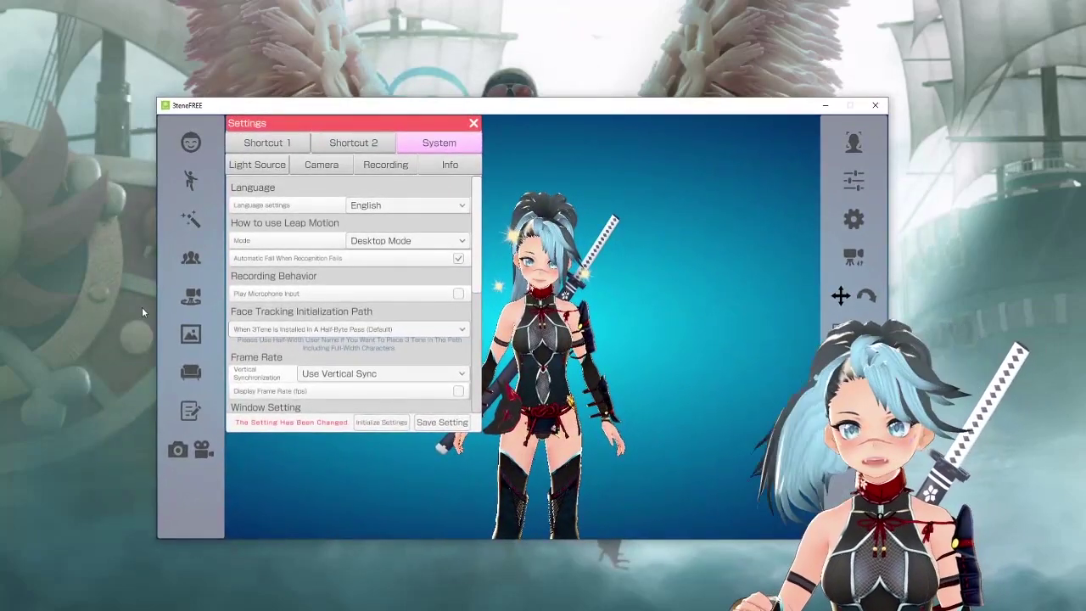
scroll(359, 306, down, 3)
scroll(359, 306, down, 3)
click(419, 283)
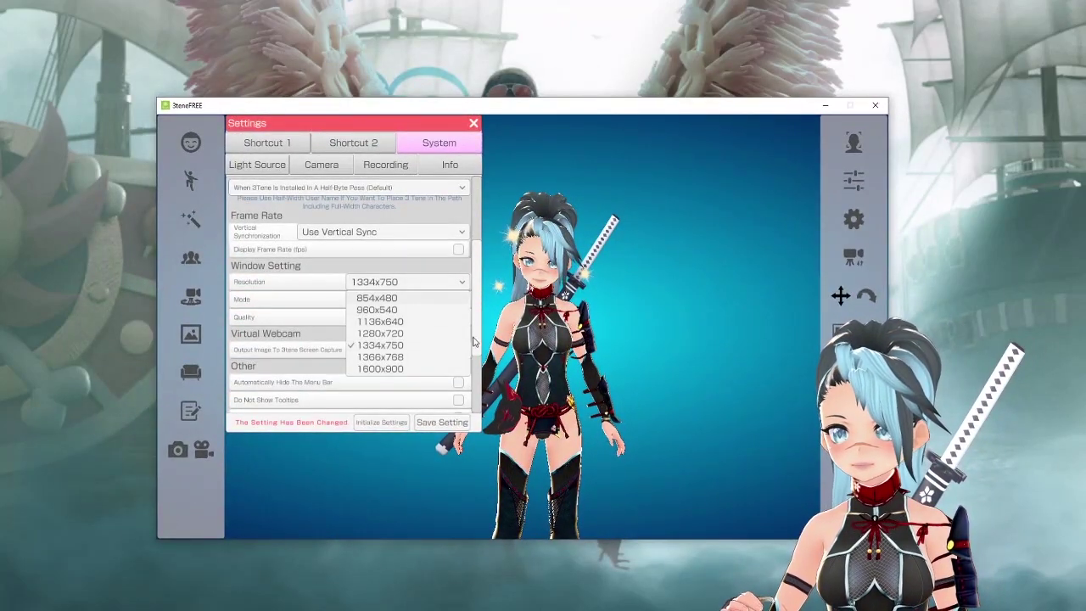
click(399, 369)
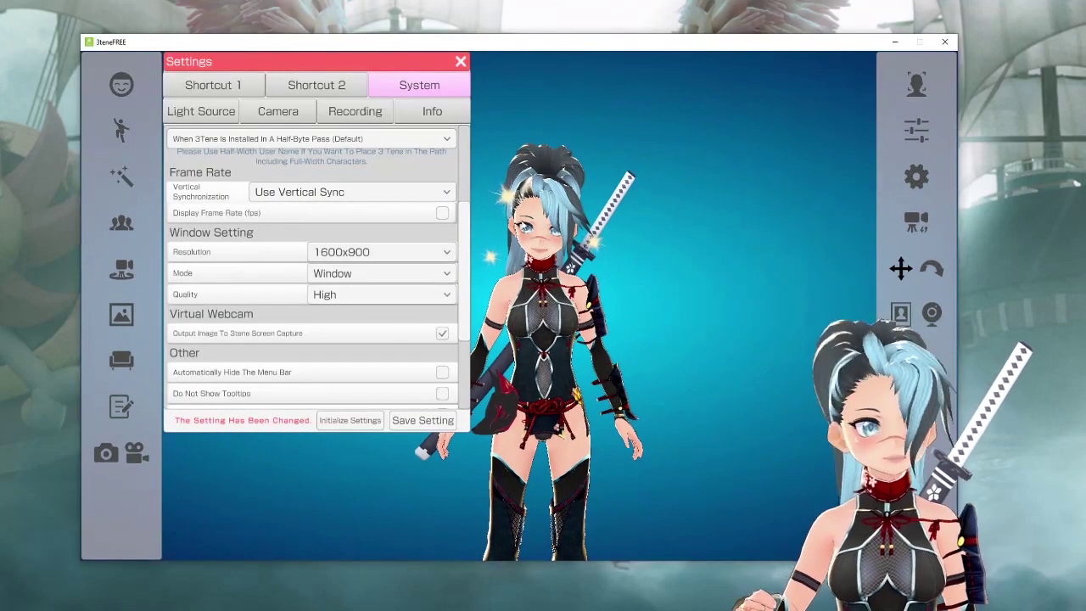
Raise the display quality to Very High and finally to Ultra.
click(393, 296)
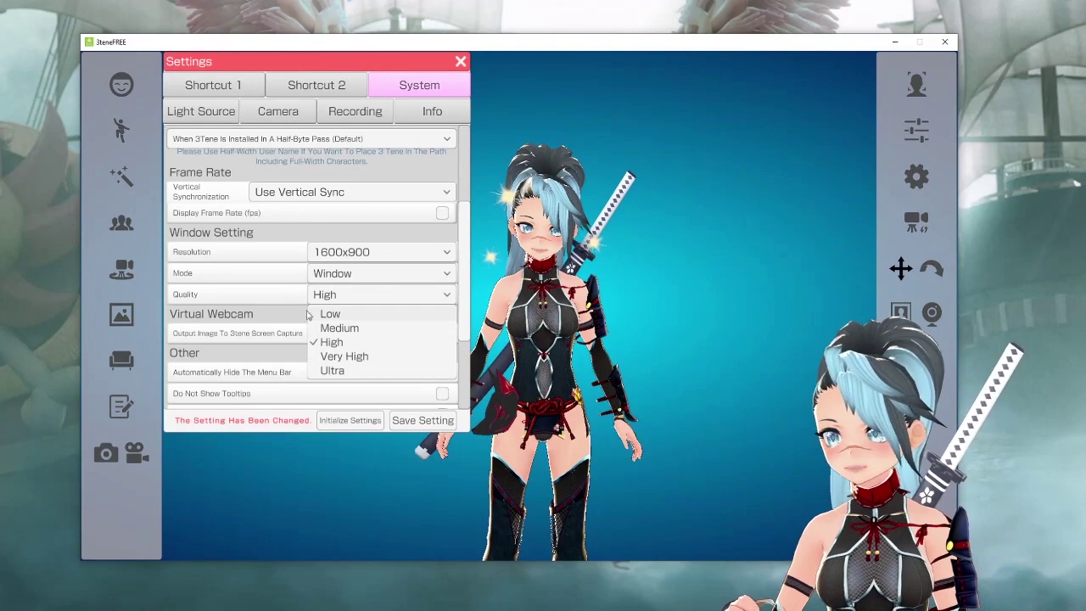
click(356, 356)
click(395, 294)
click(356, 369)
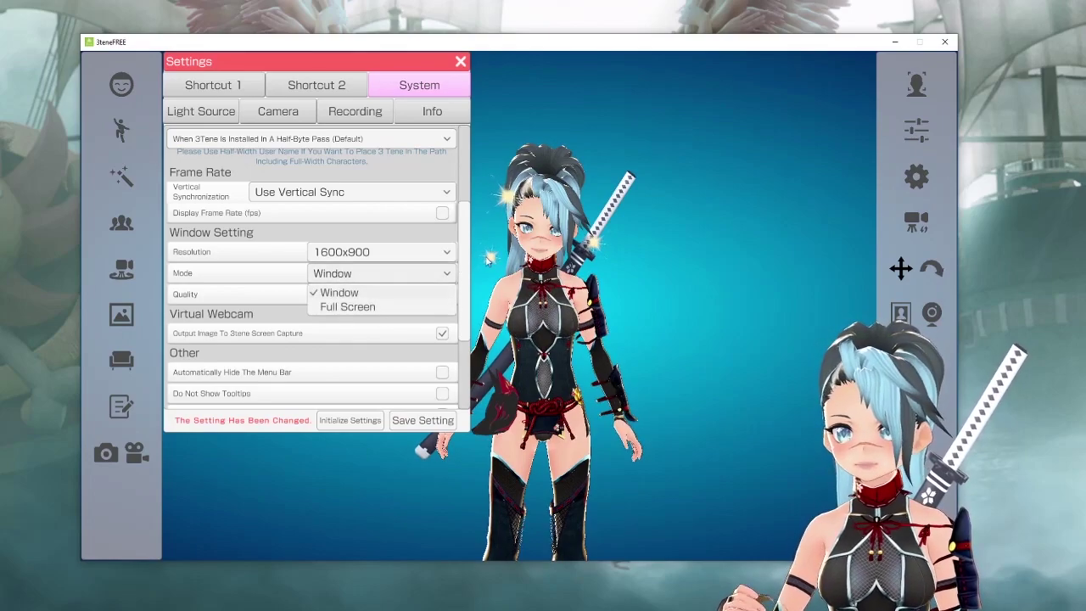
Try the Full Screen display mode, return to Window mode, and check the available resolutions without changing the selection.
click(382, 273)
click(408, 307)
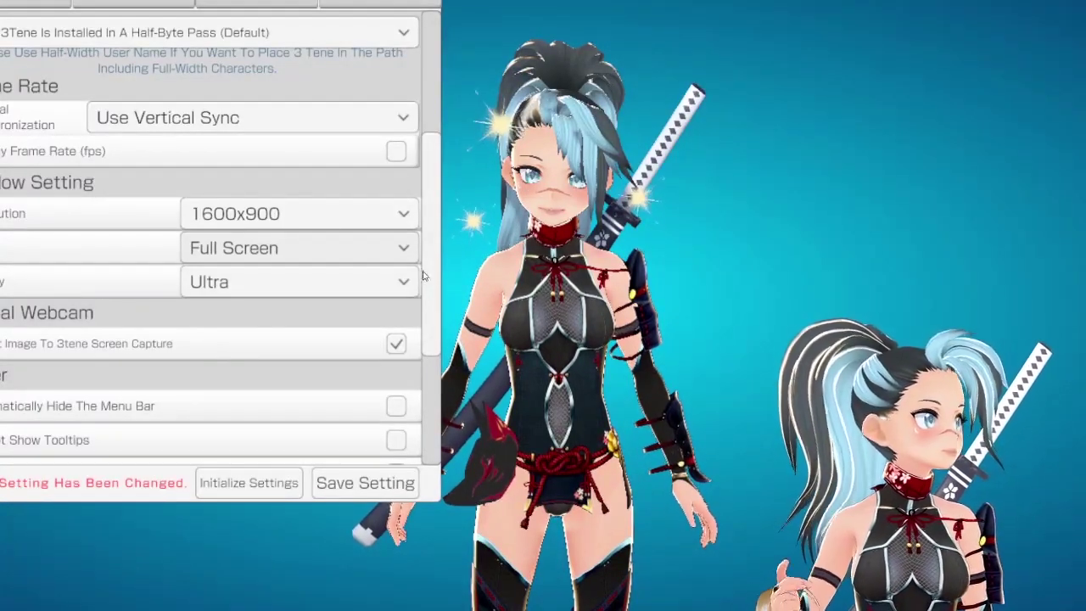
click(309, 252)
click(246, 280)
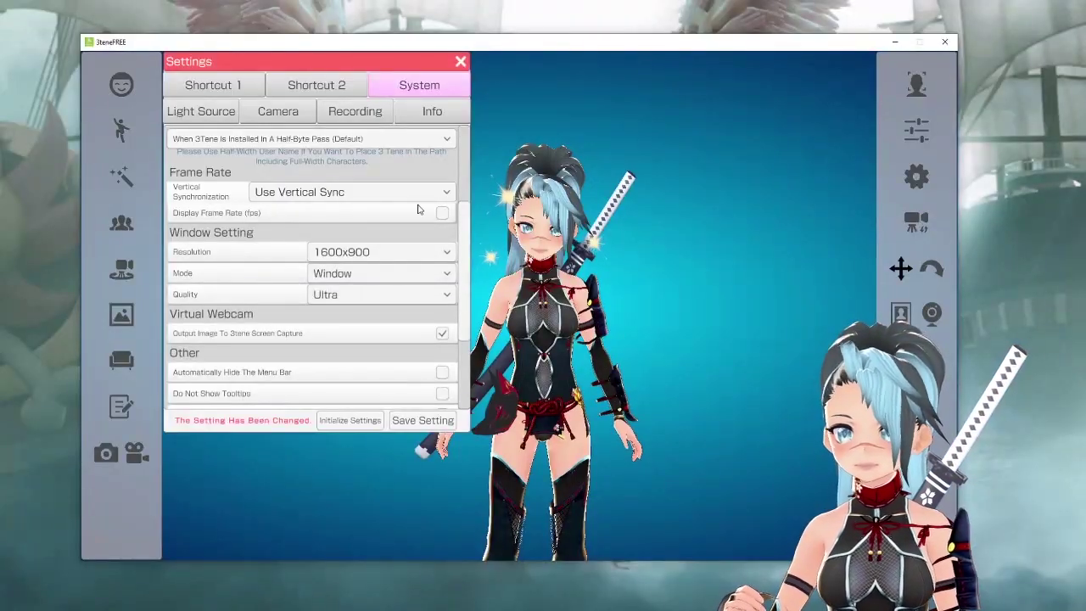
click(330, 256)
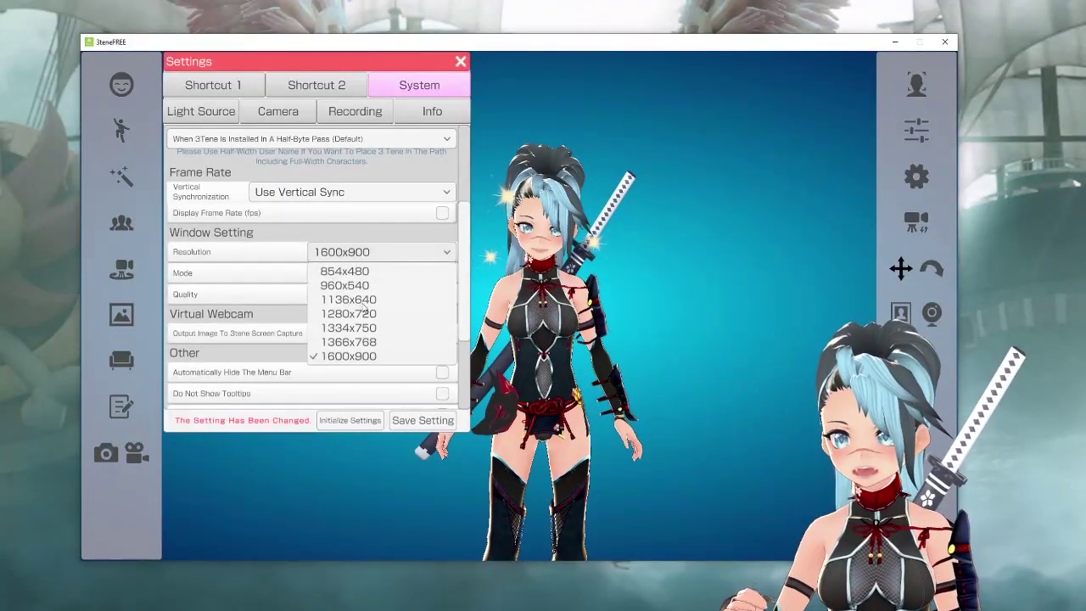
click(292, 319)
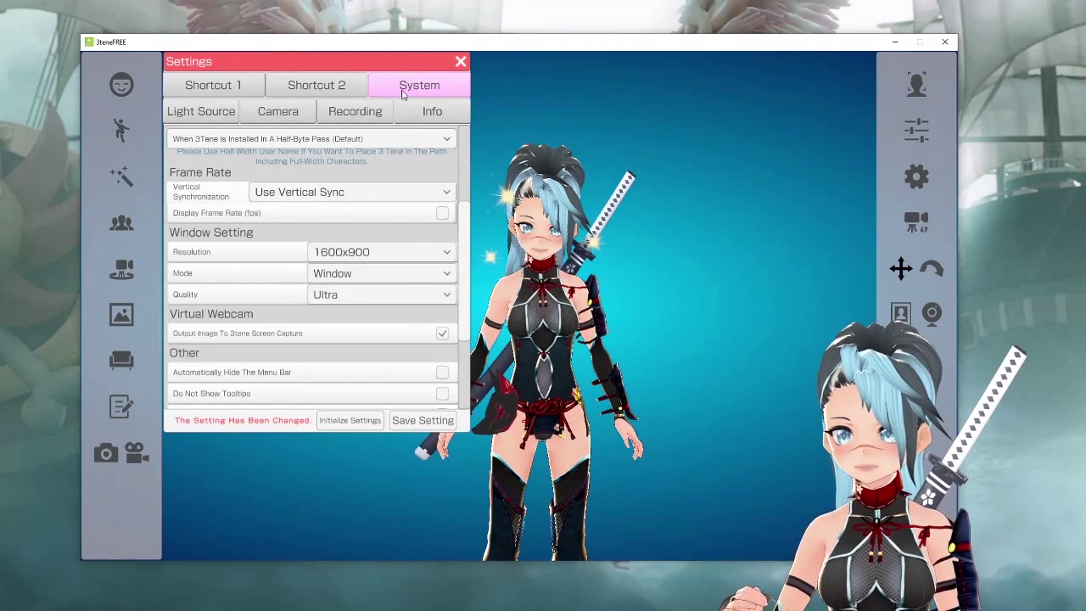
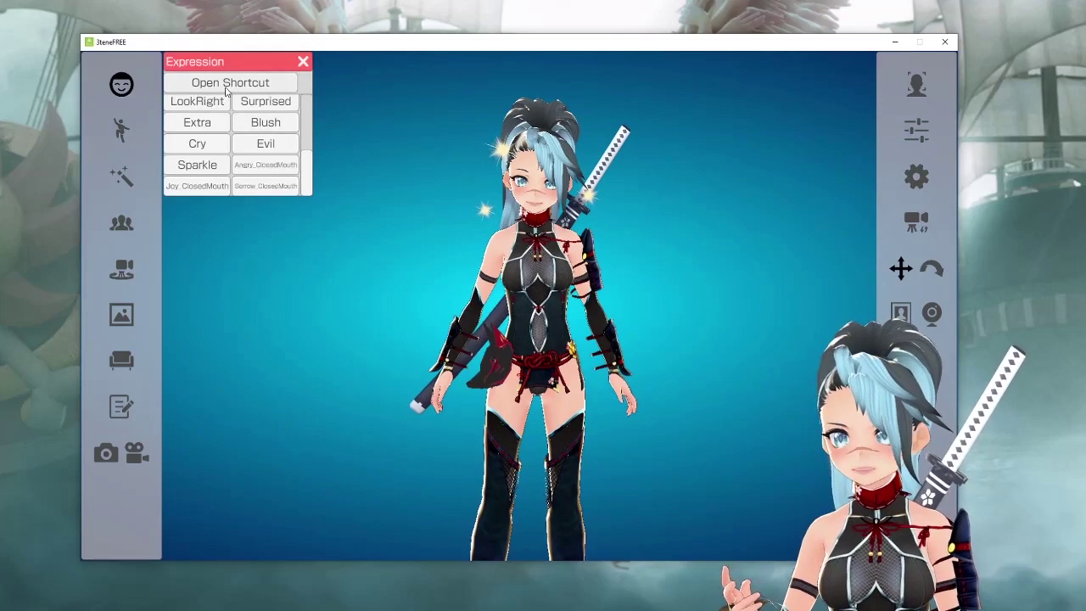
Give the avatar an angry-looking expression and close the expression list.
scroll(197, 128, up, 5)
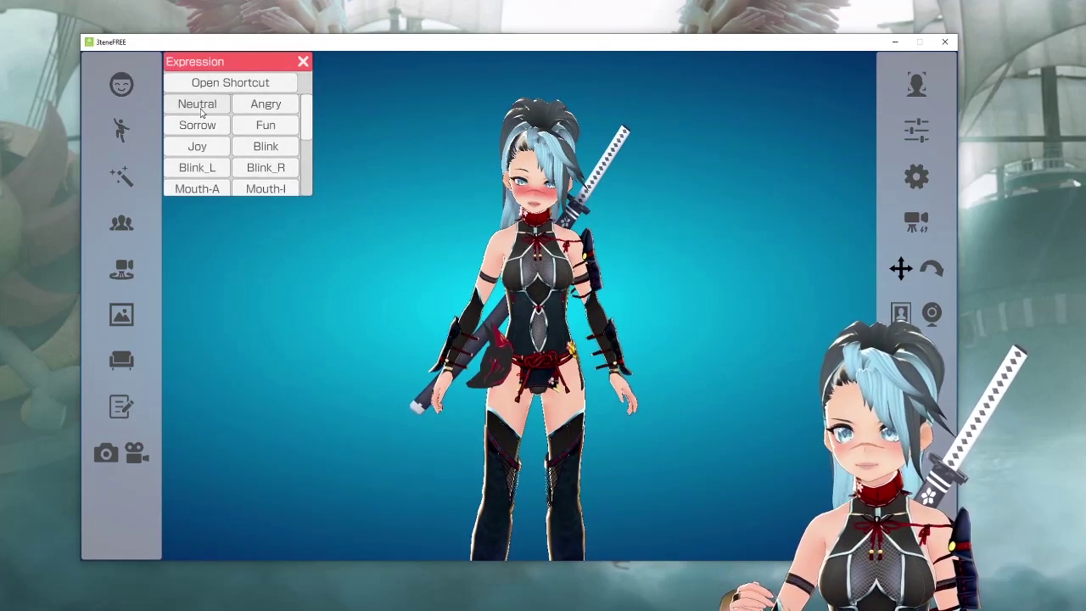
key(2)
click(303, 61)
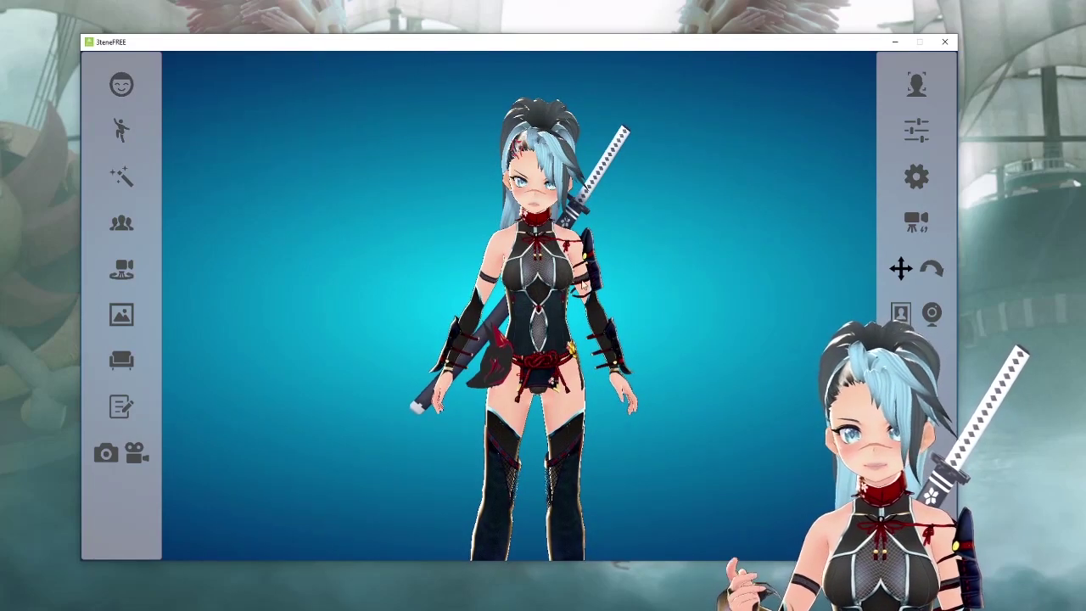
Change the stage background from an image to Standard and close the background settings.
click(132, 321)
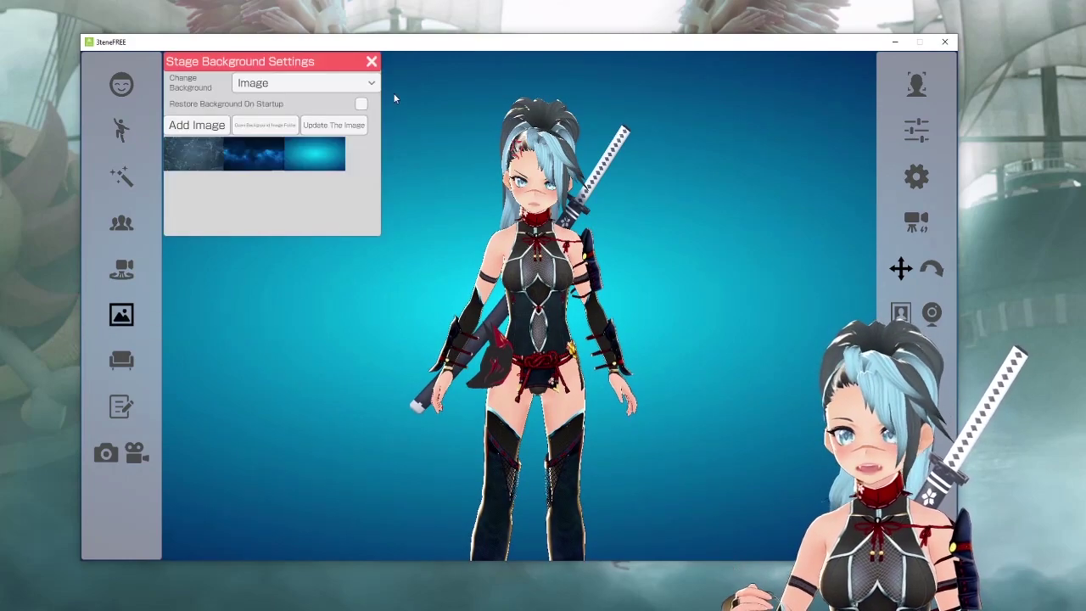
click(293, 84)
click(267, 101)
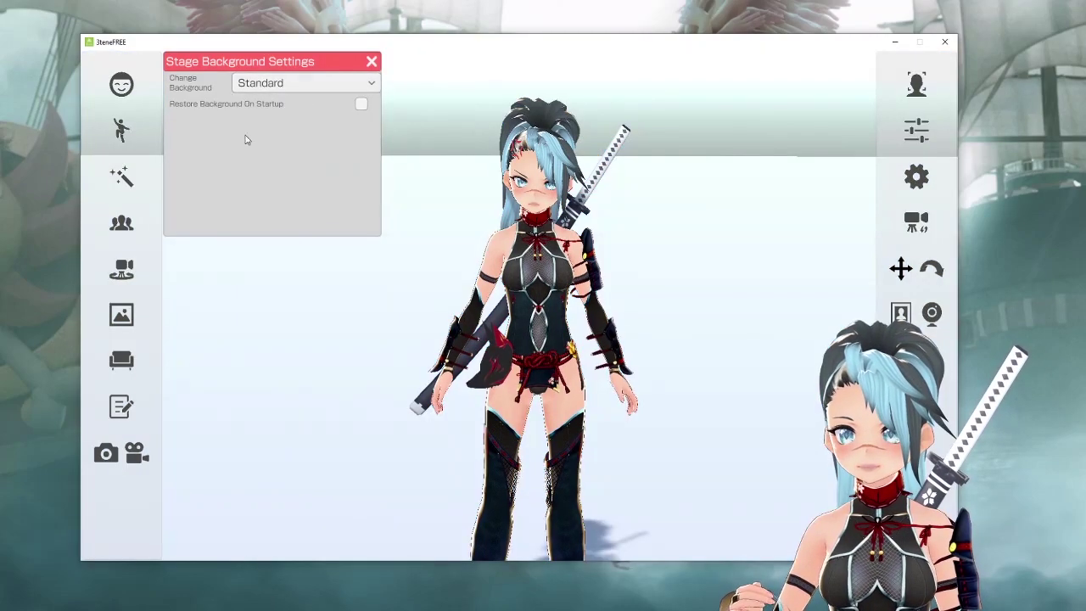
click(371, 61)
scroll(430, 146, up, 2)
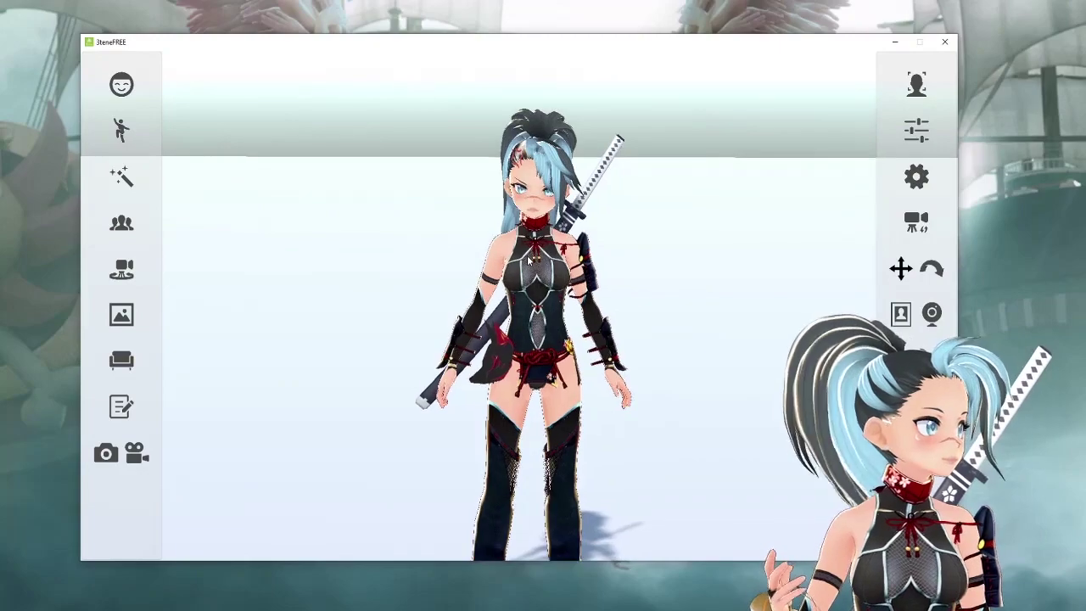